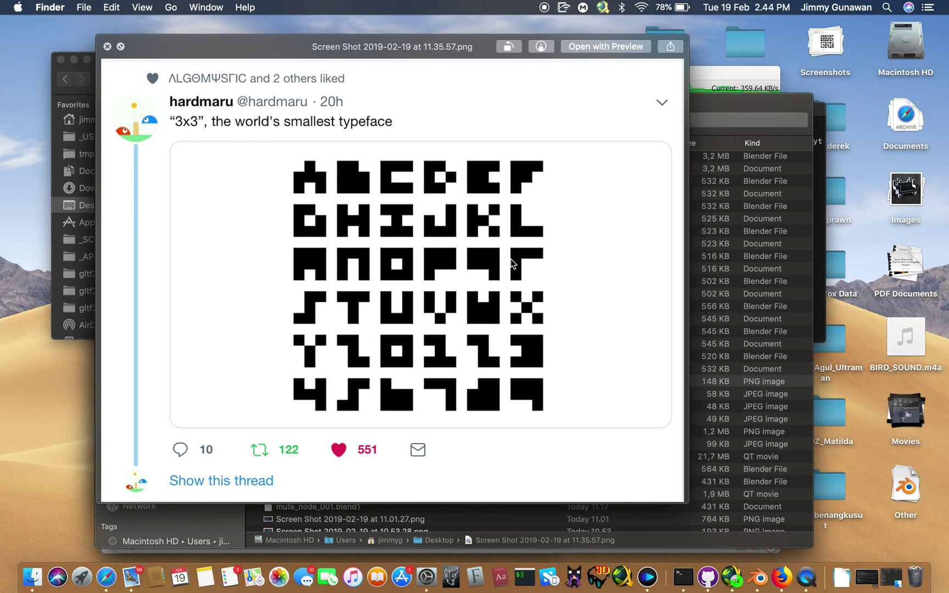
# Step: Switch from the 3x3 typeface reference image to Blender
pyautogui.hotkey('ctrl', 'Right')
pyautogui.hscroll(3, 439, 257)
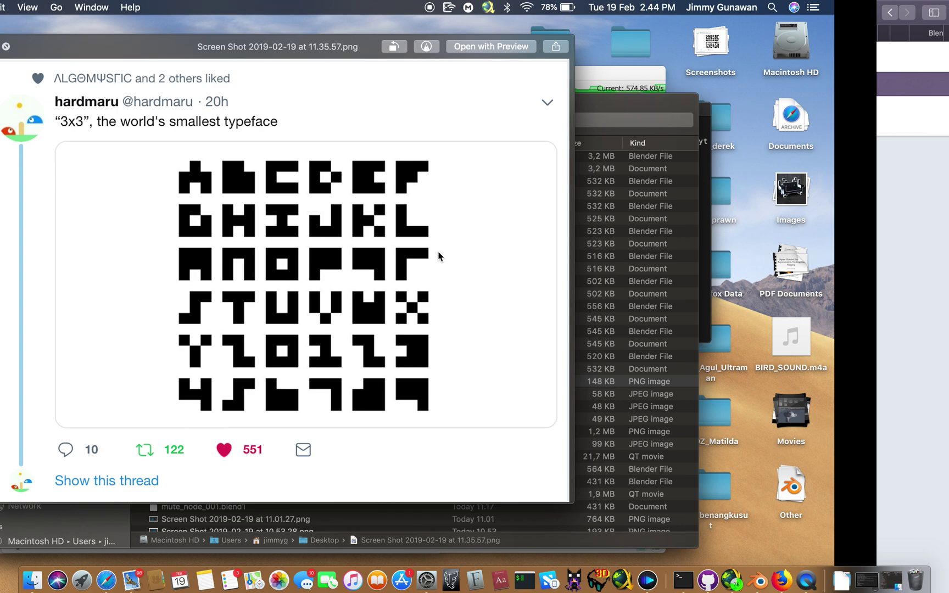
pyautogui.hotkey('ctrl', 'Right')
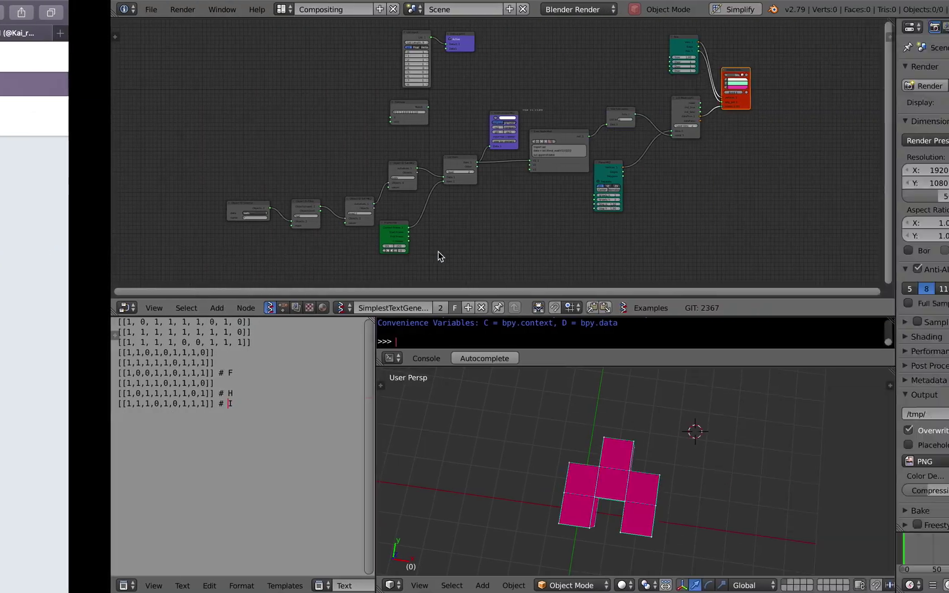
pyautogui.hscroll(3, 429, 397)
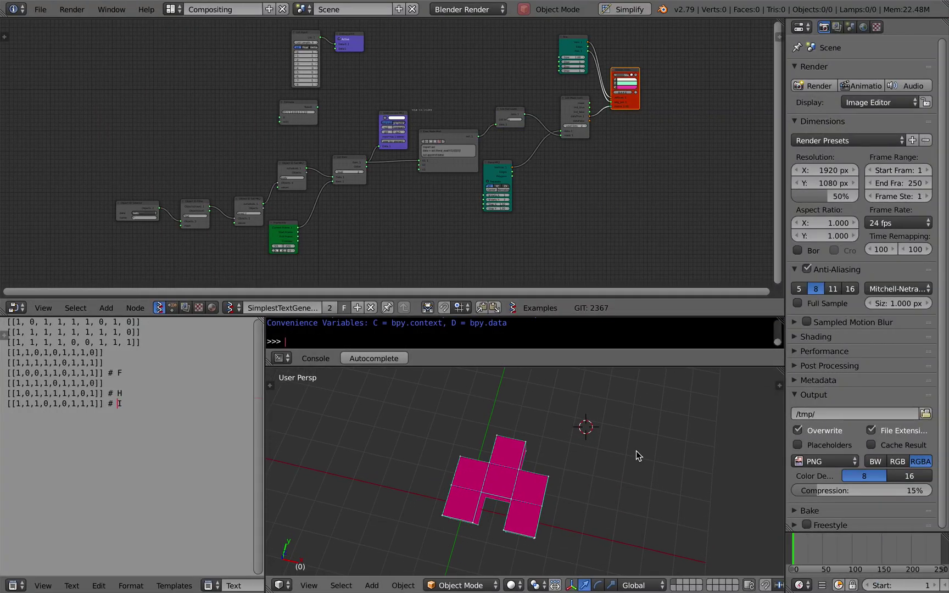
# Step: Step through the frames up to frame 8 to preview the generated letter shapes in the 3D view
pyautogui.scroll(4, 623, 415)
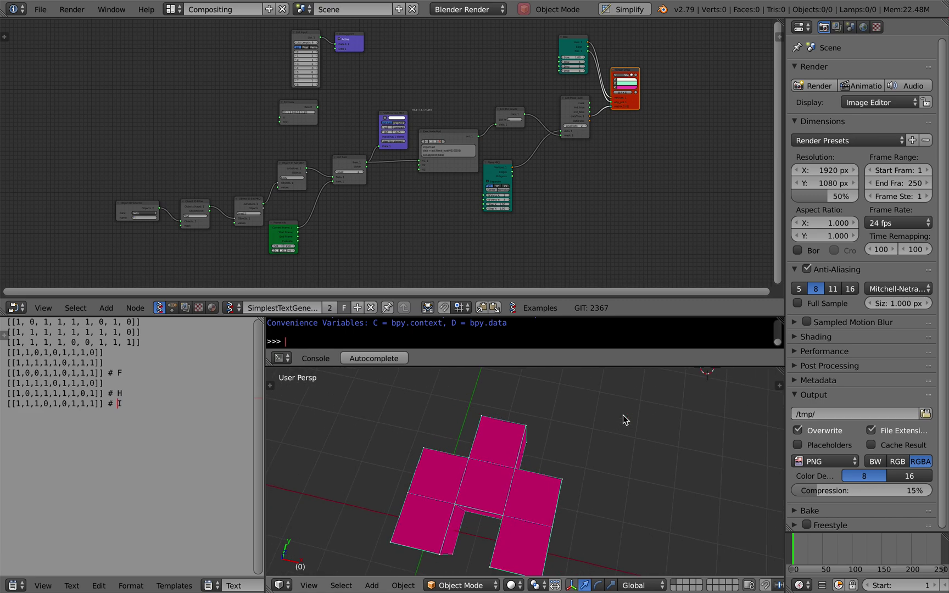
pyautogui.scroll(-1, 622, 414)
pyautogui.press('Right')
pyautogui.press('Right')
pyautogui.press('Right')
pyautogui.press('Left')
pyautogui.press('Left')
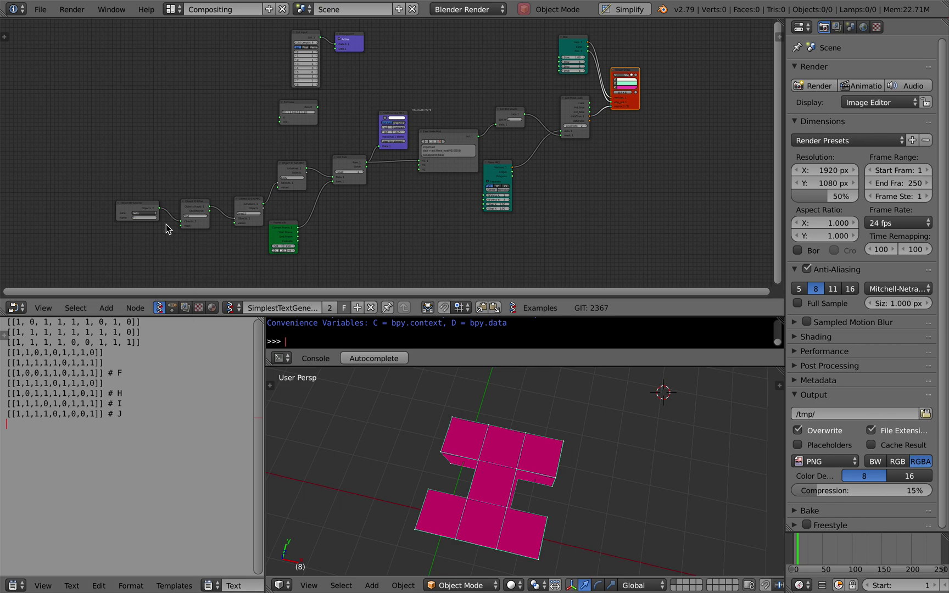
# Step: Show the letter J at frame 9 in the 3D view and save the Blender file
pyautogui.click(430, 504)
pyautogui.press('Right')
pyautogui.press('Left')
pyautogui.press('Right')
pyautogui.hscroll(-3, 526, 447)
pyautogui.scroll(2, 527, 446)
pyautogui.hotkey('ctrl', 's')
pyautogui.click(527, 447)
pyautogui.keyDown('shift'); pyautogui.scroll(-3, 566, 442); pyautogui.keyUp('shift')
pyautogui.hotkey('ctrl', 's')
pyautogui.click(567, 445)
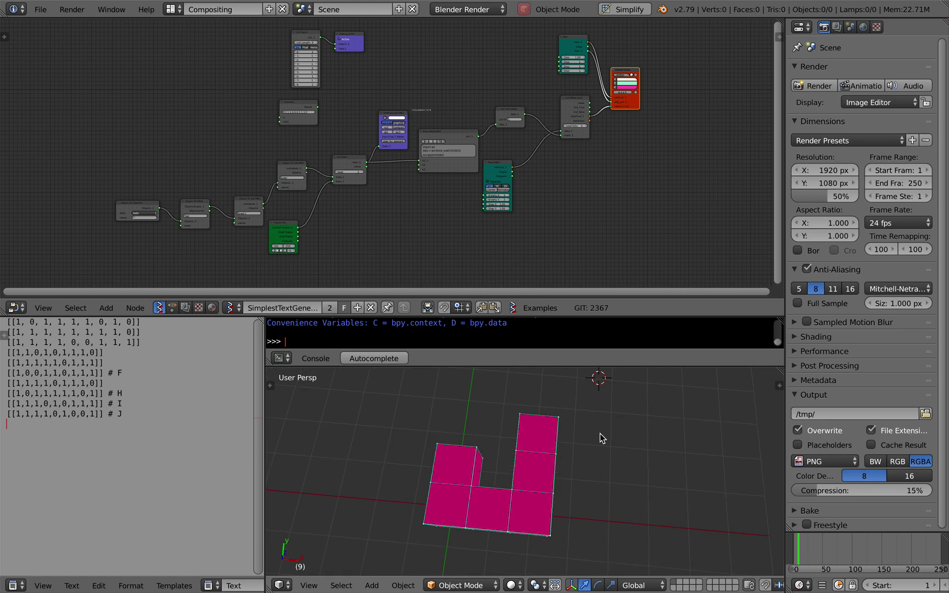
# Step: Move Blender's full-screen space next to the desktop with the 3x3 typeface image and switch to that image
pyautogui.hotkey('ctrl', 'Left')
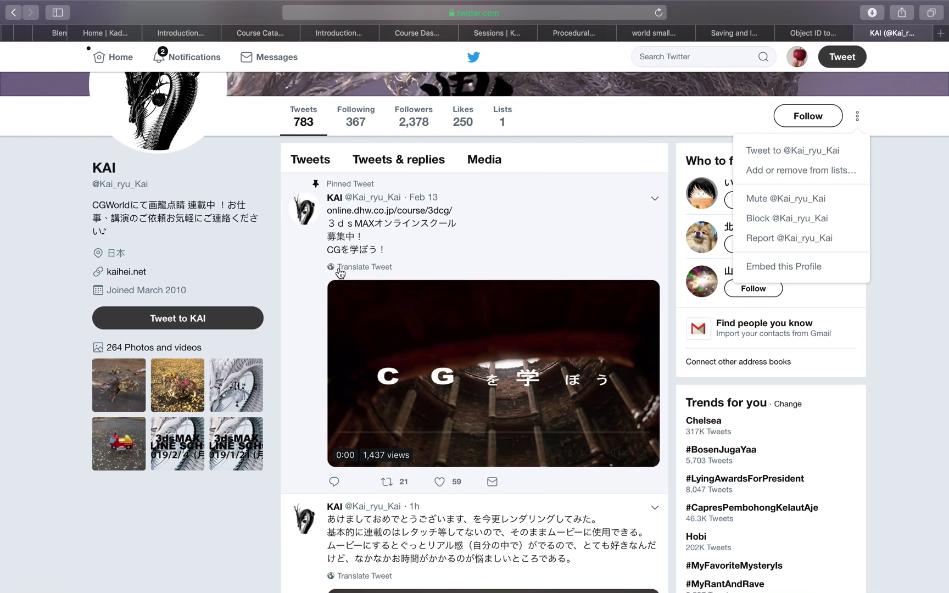
pyautogui.hotkey('ctrl', 'Right')
pyautogui.hotkey('ctrl', 'Up')
pyautogui.moveTo(593, 44); pyautogui.dragTo(438, 52)
pyautogui.click(439, 53)
pyautogui.hotkey('ctrl', 'Left')
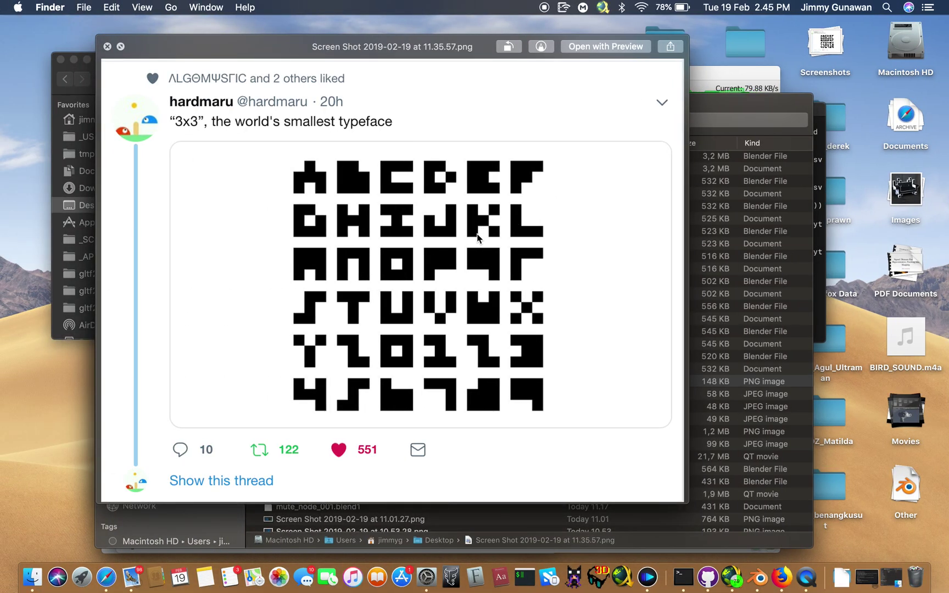
# Step: Back in Blender, add the line [[1,0,1,1,1,0,1,0,1]] # K below the J line and save the file
pyautogui.hotkey('ctrl', 'Right')
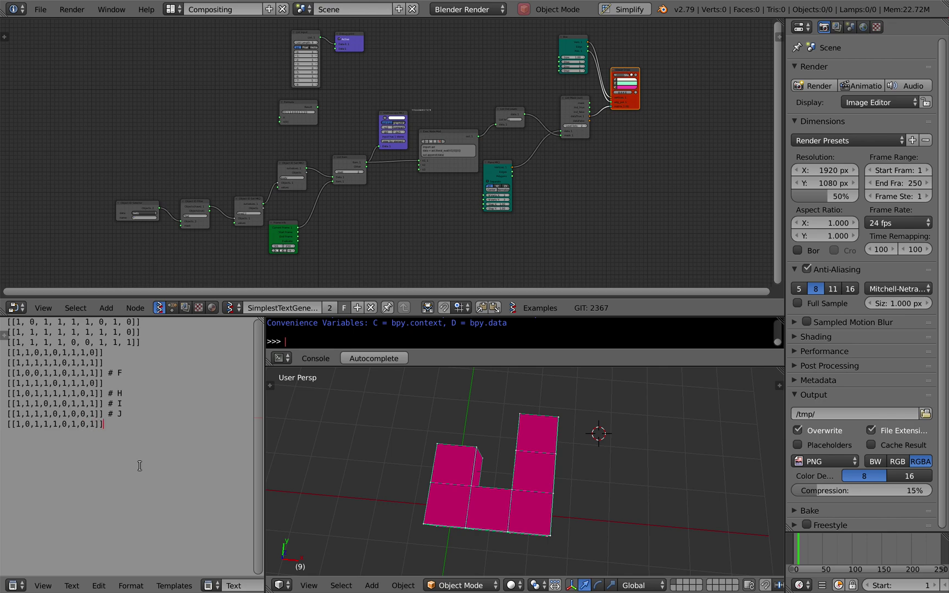
pyautogui.write('k')
pyautogui.hotkey('ctrl', 's')
pyautogui.click(141, 465)
pyautogui.press('Return')
# Step: Show the letter K at frame 10 in the 3D view and save the file again
pyautogui.click(354, 468)
pyautogui.press('Right')
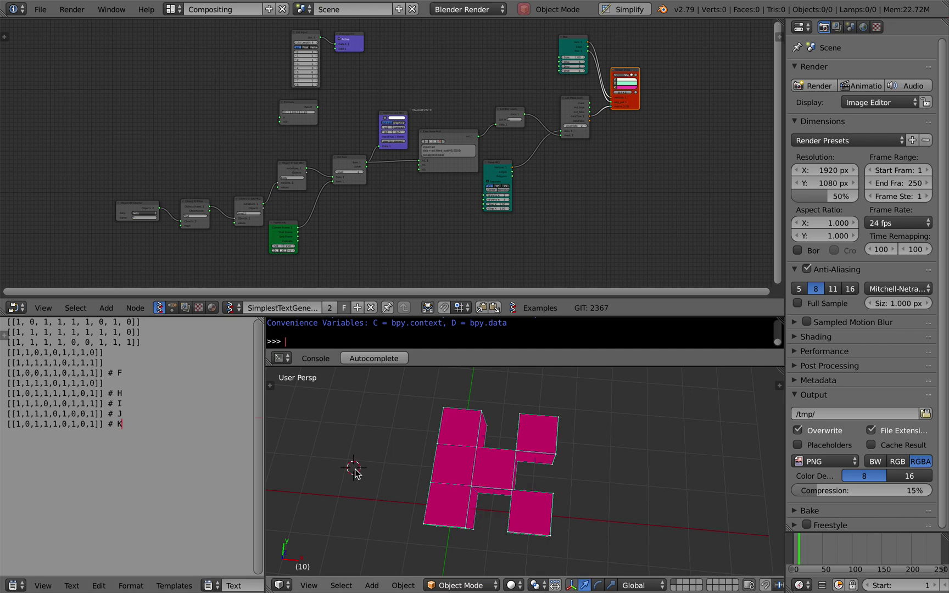
pyautogui.hotkey('ctrl', 's')
pyautogui.click(618, 440)
# Step: Step back and forth through the frames to compare the letter shapes, stopping at frame 5
pyautogui.press('Left')
pyautogui.press('Left')
pyautogui.press('Left')
pyautogui.press('Left')
pyautogui.press('Left')
pyautogui.press('Right')
pyautogui.press('Right')
pyautogui.press('Right')
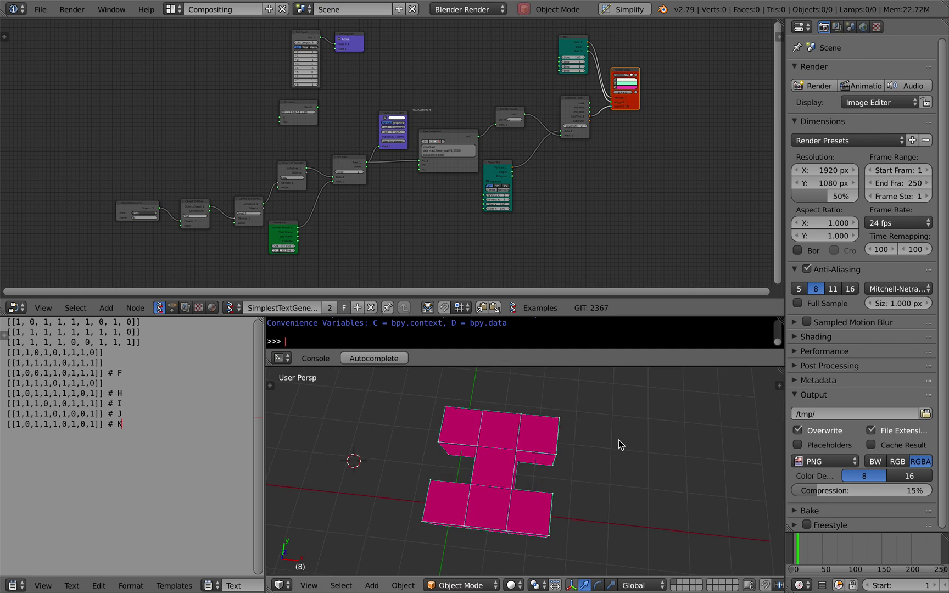
pyautogui.press('Left')
pyautogui.press('Left')
pyautogui.press('Left')
pyautogui.scroll(-2, 581, 443)
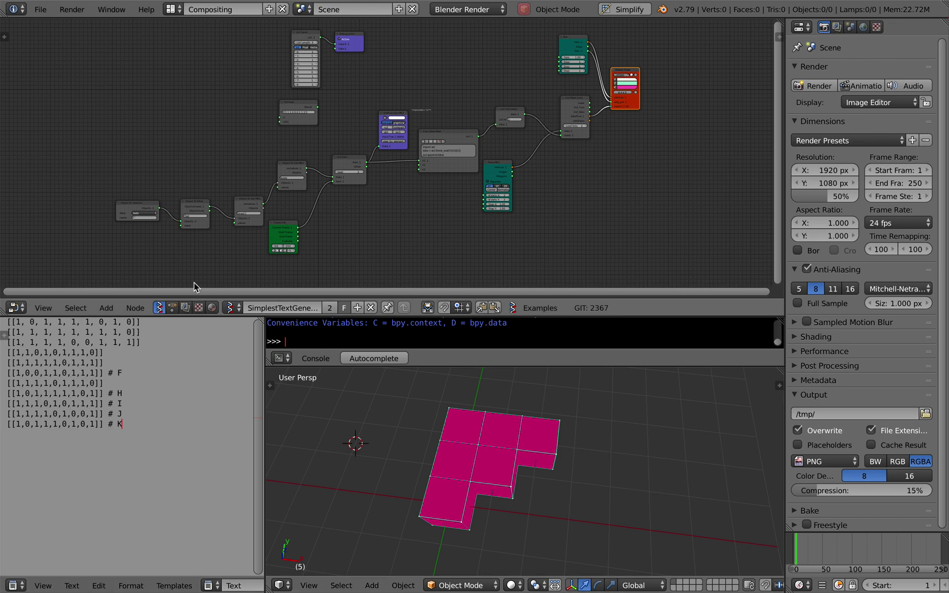
# Step: Enlarge the node editor by shrinking the areas below it, and fit the whole node tree in view
pyautogui.click(306, 360)
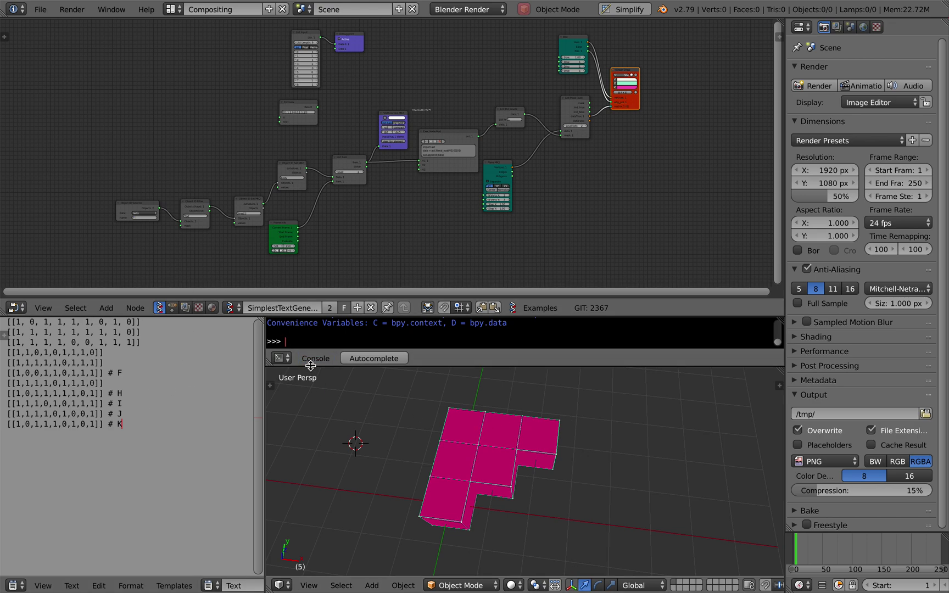
pyautogui.moveTo(310, 365); pyautogui.dragTo(311, 437)
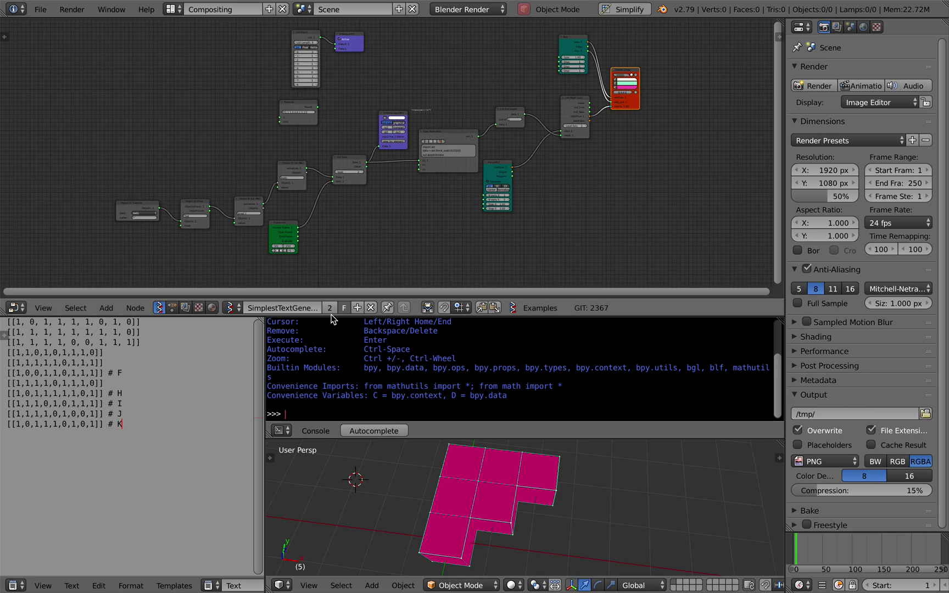
pyautogui.moveTo(330, 317); pyautogui.dragTo(335, 386)
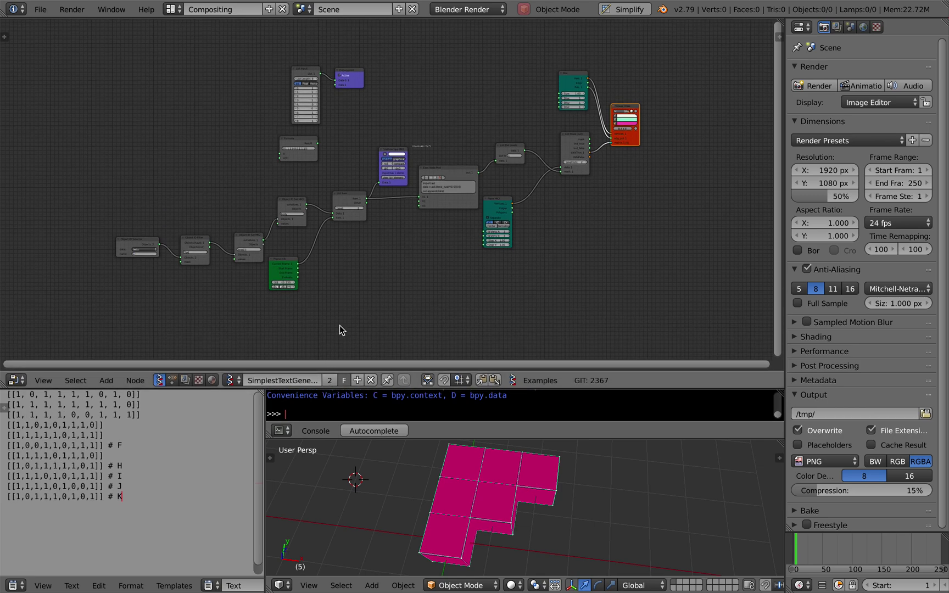
pyautogui.press('Home')
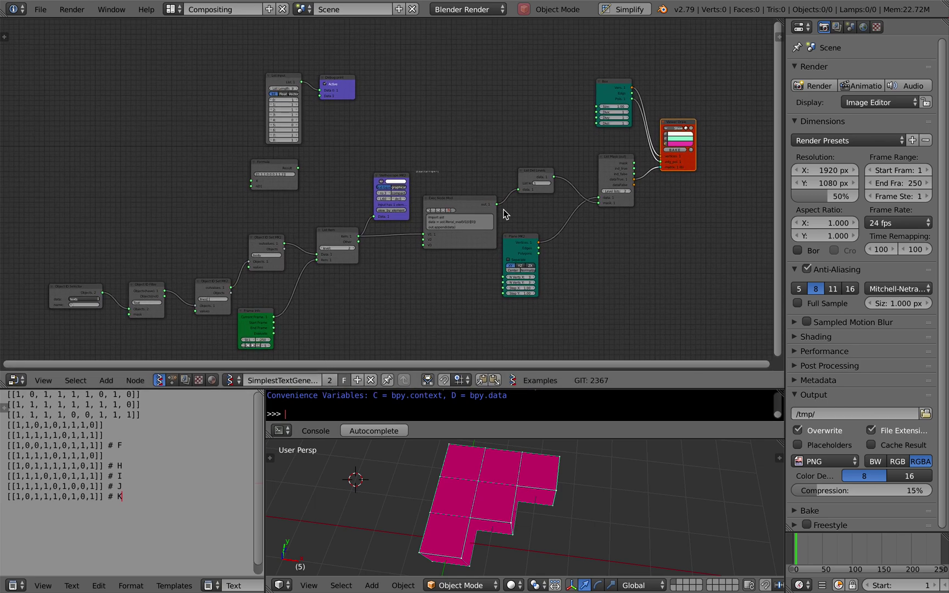
# Step: Reposition the List Mask (out) node directly below the Box node
pyautogui.scroll(1, 504, 203)
pyautogui.hscroll(3, 504, 203)
pyautogui.scroll(1, 503, 203)
pyautogui.hscroll(4, 562, 149)
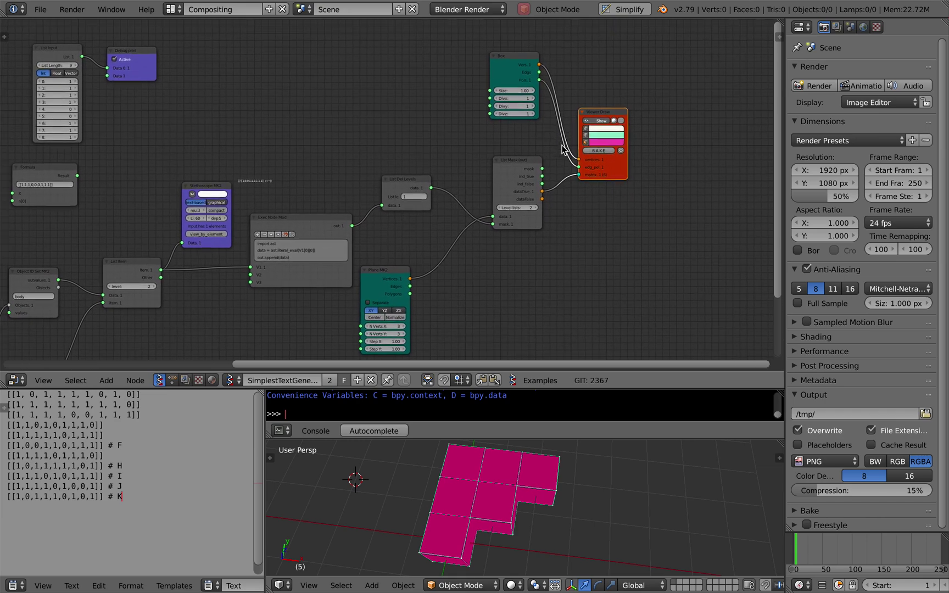
pyautogui.scroll(3, 564, 144)
pyautogui.moveTo(554, 38); pyautogui.dragTo(553, 69)
pyautogui.click(561, 168)
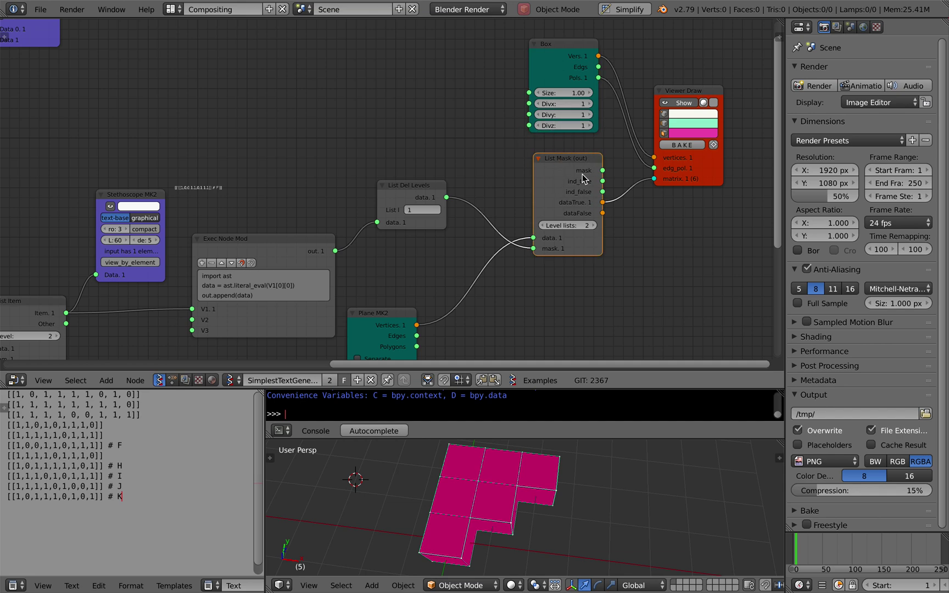
pyautogui.moveTo(568, 162)
pyautogui.mouseDown()
pyautogui.moveTo(559, 177)
pyautogui.moveTo(586, 172)
pyautogui.mouseUp()
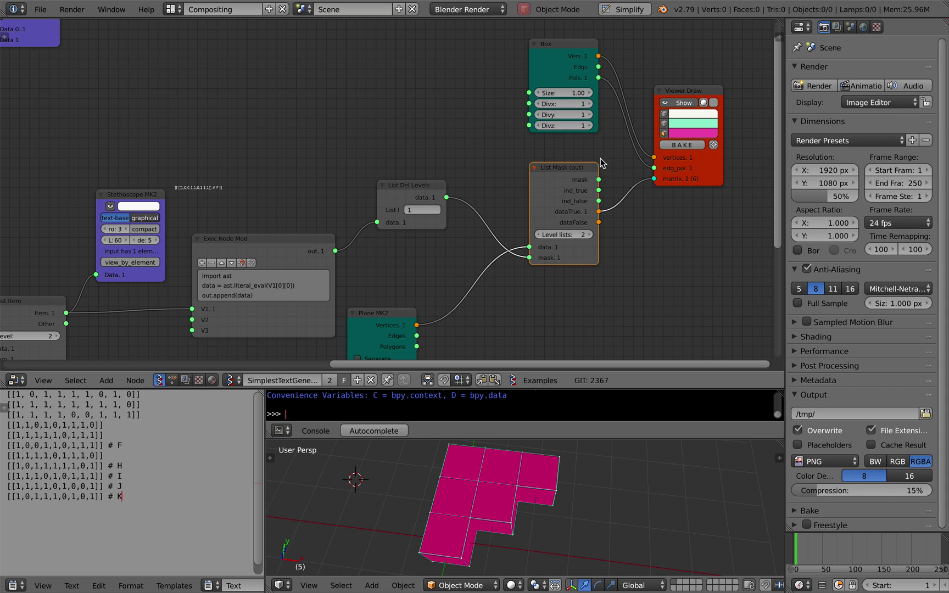
# Step: Disconnect the List Del Levels output from the mask input of the List Mask (out) node
pyautogui.moveTo(473, 521); pyautogui.dragTo(417, 531, button='middle')
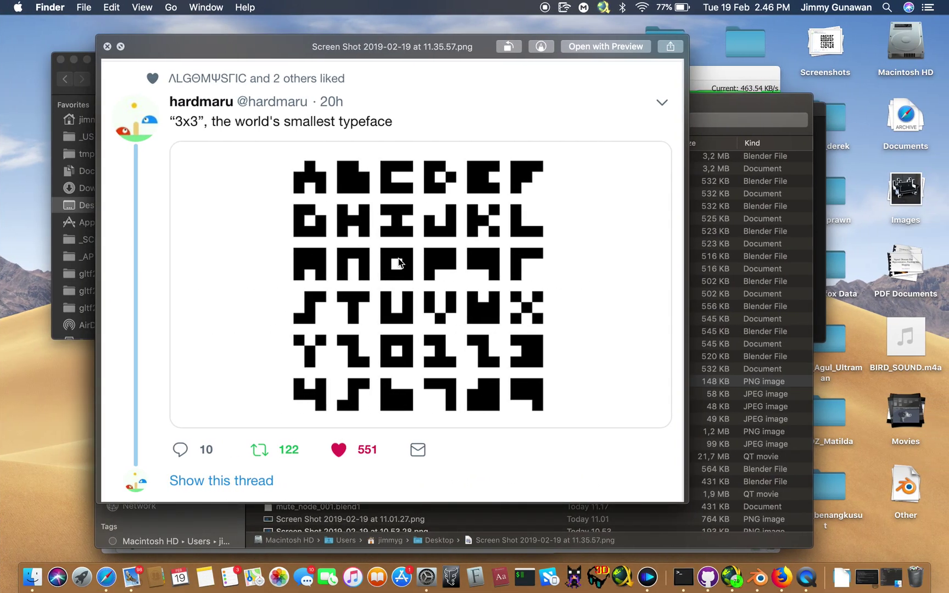
pyautogui.hotkey('ctrl', 'Right')
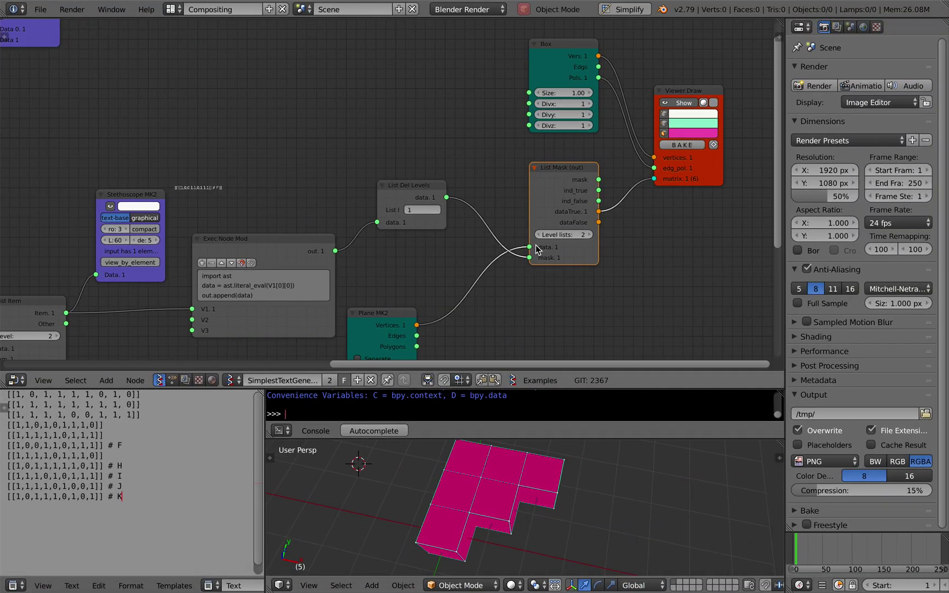
pyautogui.moveTo(530, 258); pyautogui.dragTo(529, 247)
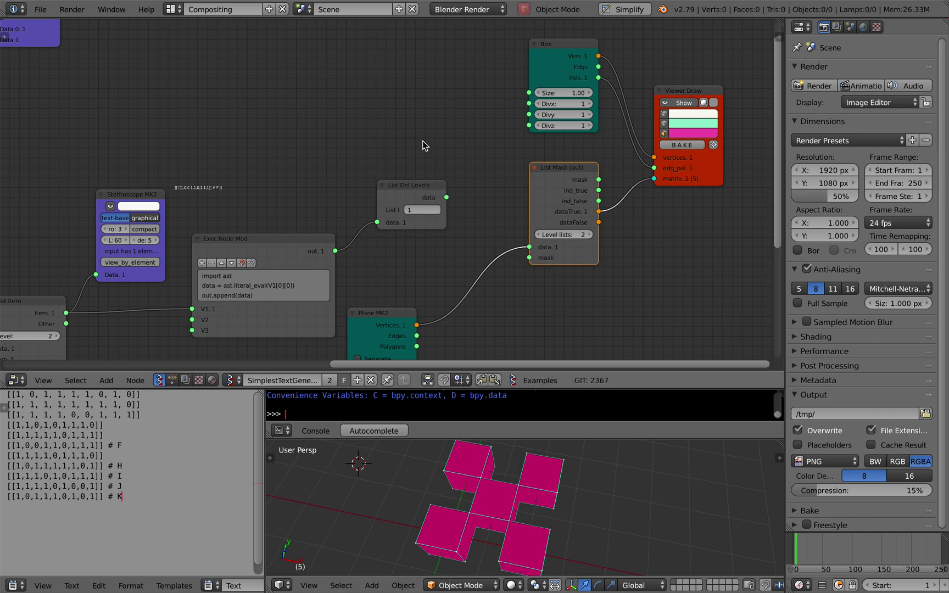
# Step: Add a List Input node above List Del Levels and set its list length to 9
pyautogui.hotkey('alt', 'space')
pyautogui.hotkey('alt', 'space')
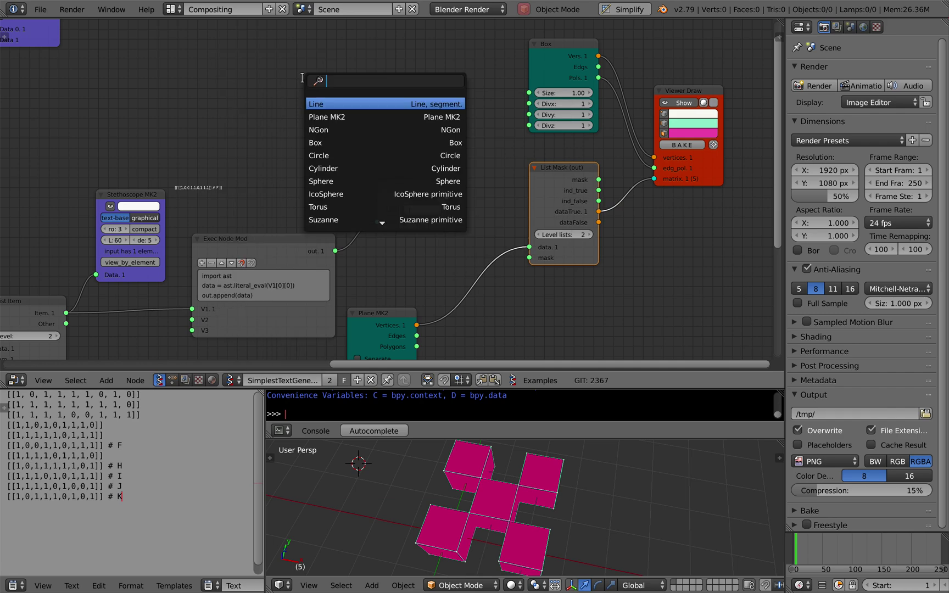
pyautogui.write('list i')
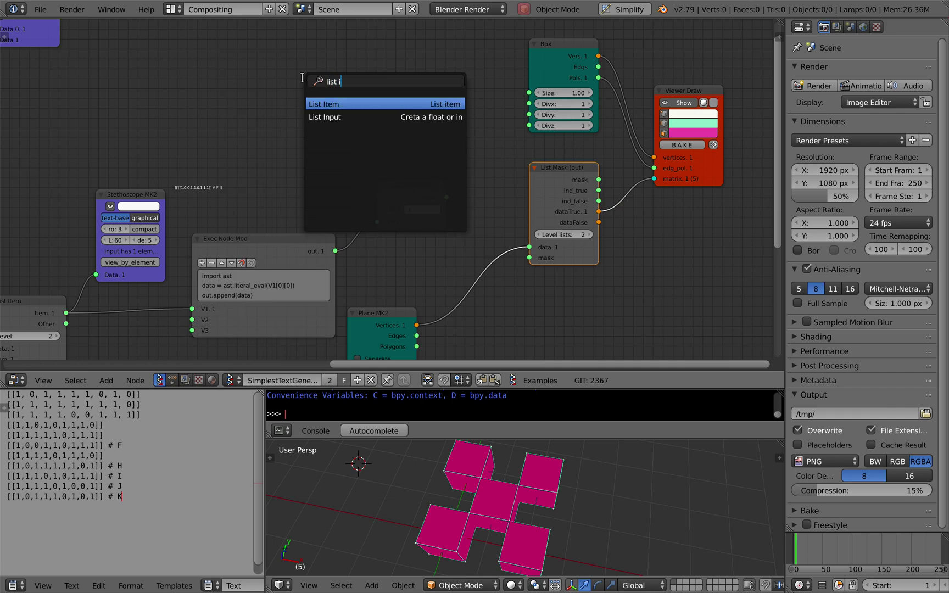
pyautogui.press('Down')
pyautogui.press('Return')
pyautogui.click(303, 76)
pyautogui.click(362, 104)
pyautogui.click(362, 104)
pyautogui.click(362, 104)
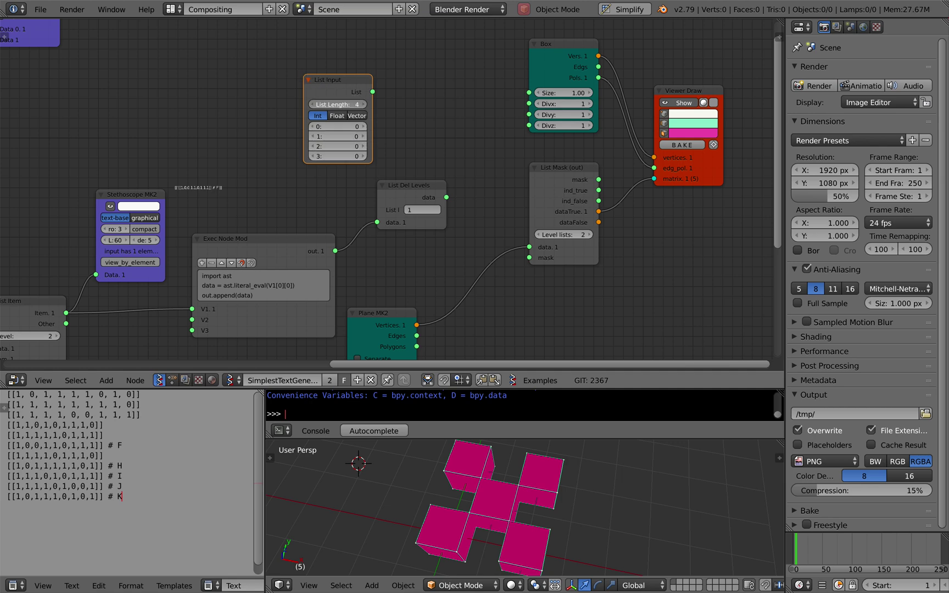
pyautogui.click(363, 105)
pyautogui.click(363, 104)
pyautogui.click(363, 104)
pyautogui.click(363, 104)
pyautogui.click(363, 104)
# Step: Connect the new List Input to List Mask's mask input and set items 0 and 2 through 8 to 1
pyautogui.moveTo(356, 83); pyautogui.dragTo(529, 258)
pyautogui.click(353, 113)
pyautogui.click(353, 133)
pyautogui.click(353, 153)
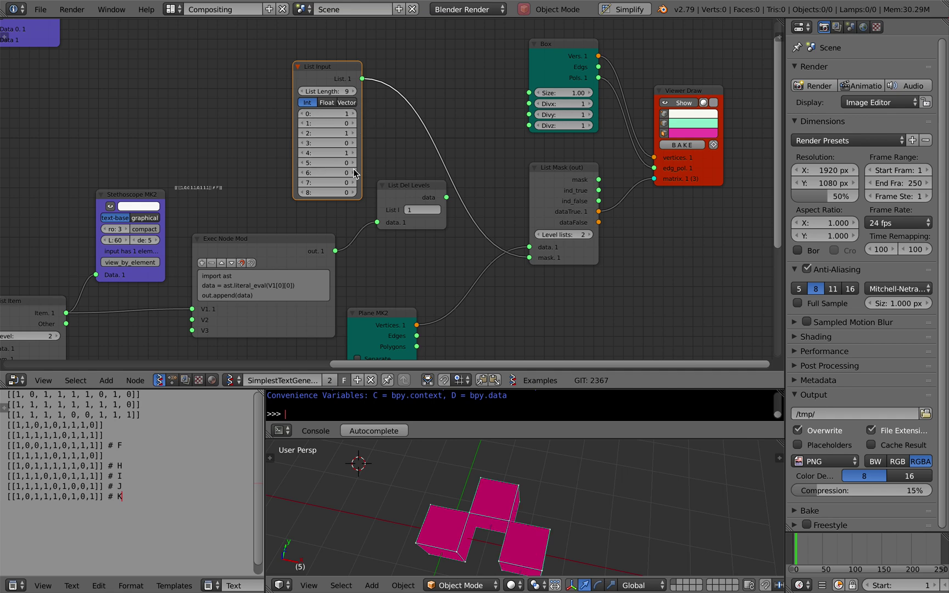
pyautogui.click(354, 173)
pyautogui.click(353, 182)
pyautogui.click(353, 192)
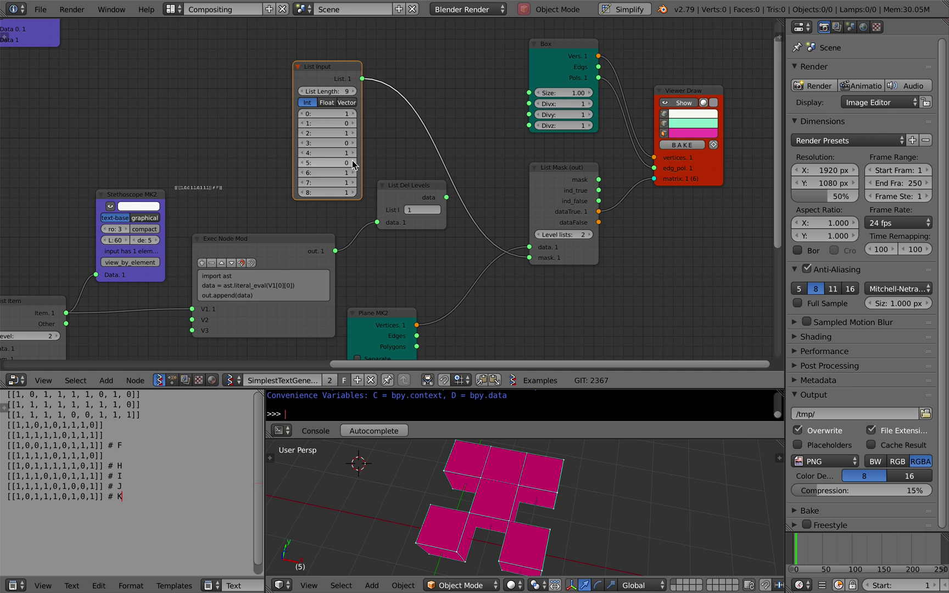
pyautogui.click(352, 162)
pyautogui.click(352, 143)
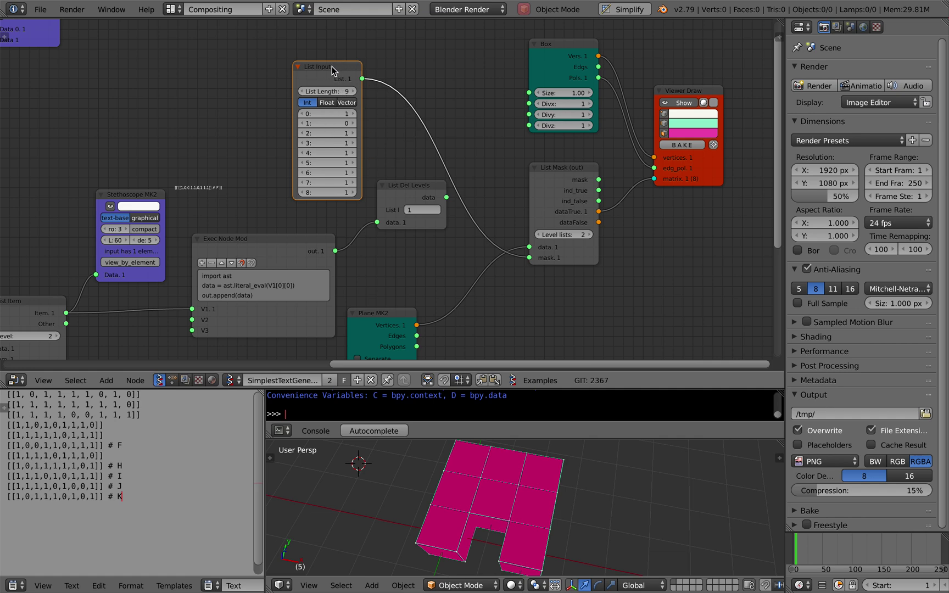
# Step: Delete the List Input node feeding the mask and the purple debug node beside the original List Input
pyautogui.press('x')
pyautogui.hscroll(-9, 259, 91)
pyautogui.scroll(2, 260, 92)
pyautogui.click(264, 62)
pyautogui.press('x')
# Step: Move the original List Input and the Formula node side by side above the Stethoscope MK2 node
pyautogui.click(174, 58)
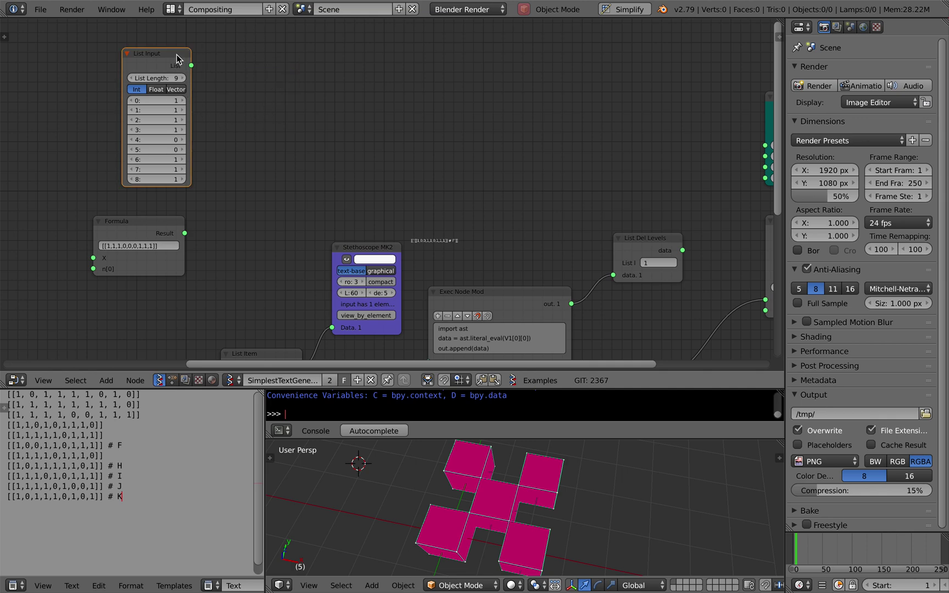
pyautogui.moveTo(174, 58); pyautogui.dragTo(418, 25)
pyautogui.moveTo(155, 222); pyautogui.dragTo(585, 67)
pyautogui.moveTo(534, 146); pyautogui.dragTo(528, 172, button='middle')
pyautogui.moveTo(580, 136); pyautogui.dragTo(541, 136)
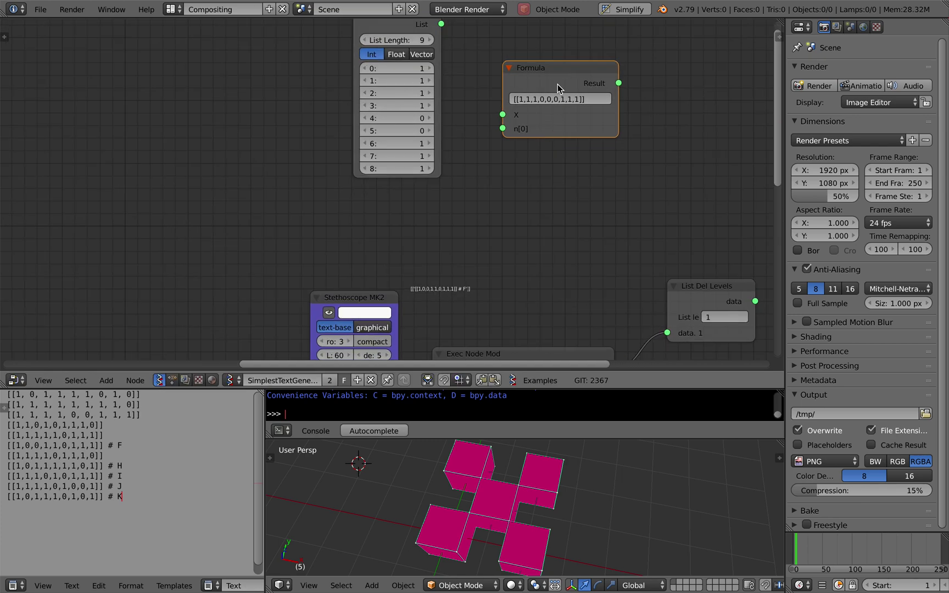
pyautogui.moveTo(560, 89); pyautogui.dragTo(563, 122, button='middle')
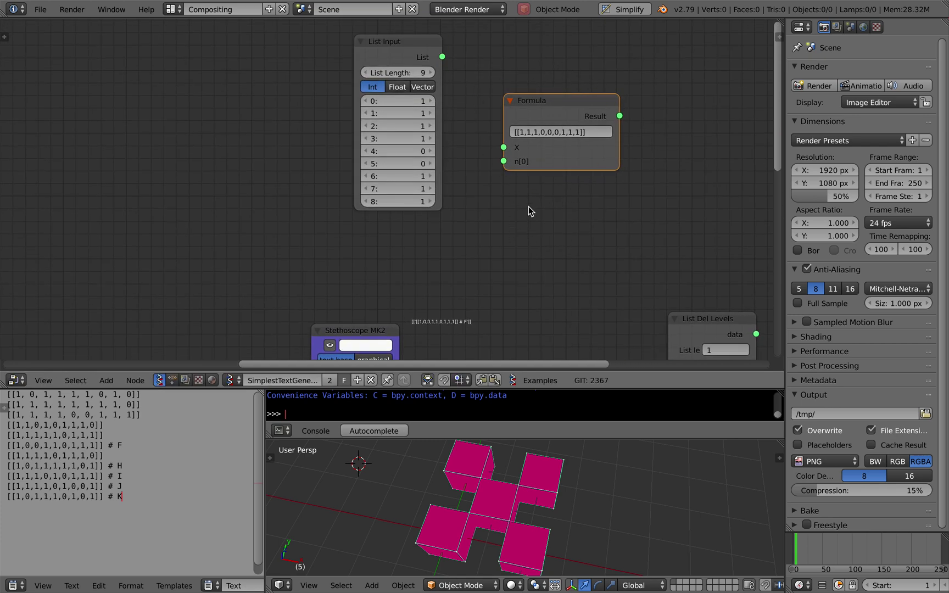
# Step: Examine the letter rows in the text block and the node chain from List Item to Exec Node Mod
pyautogui.scroll(-2, 613, 204)
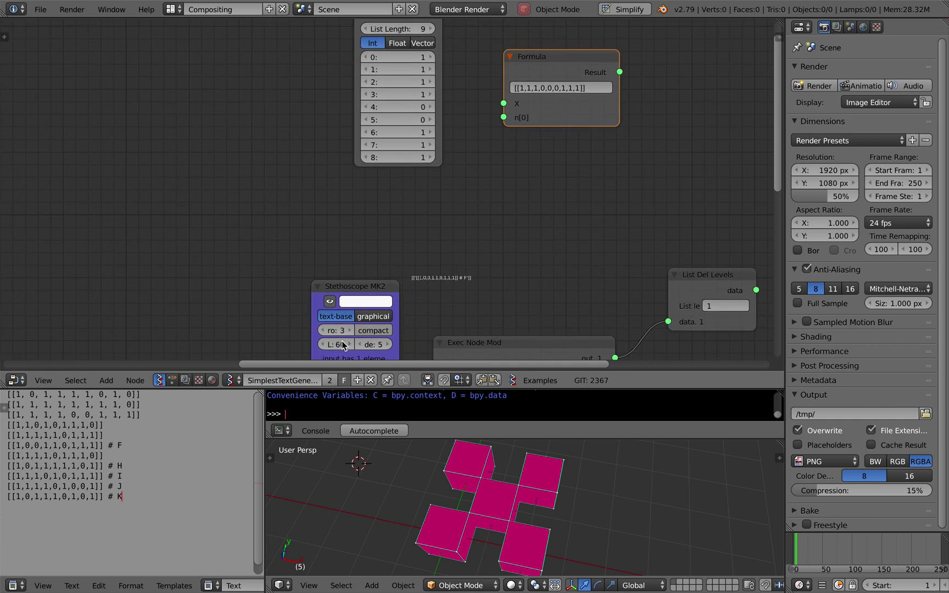
pyautogui.hotkey('ctrl', 'a')
pyautogui.click(171, 416)
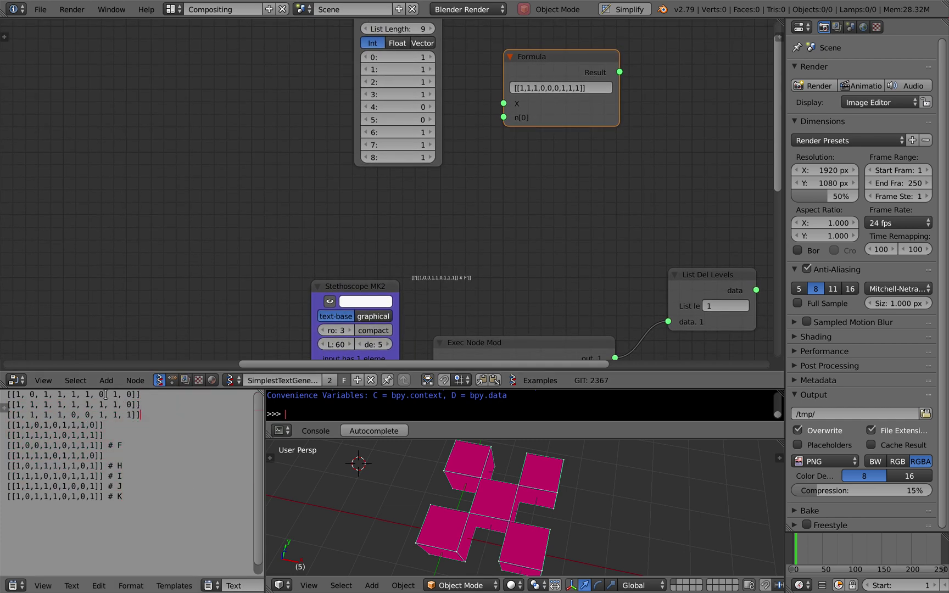
pyautogui.scroll(-2, 129, 456)
pyautogui.scroll(2, 128, 456)
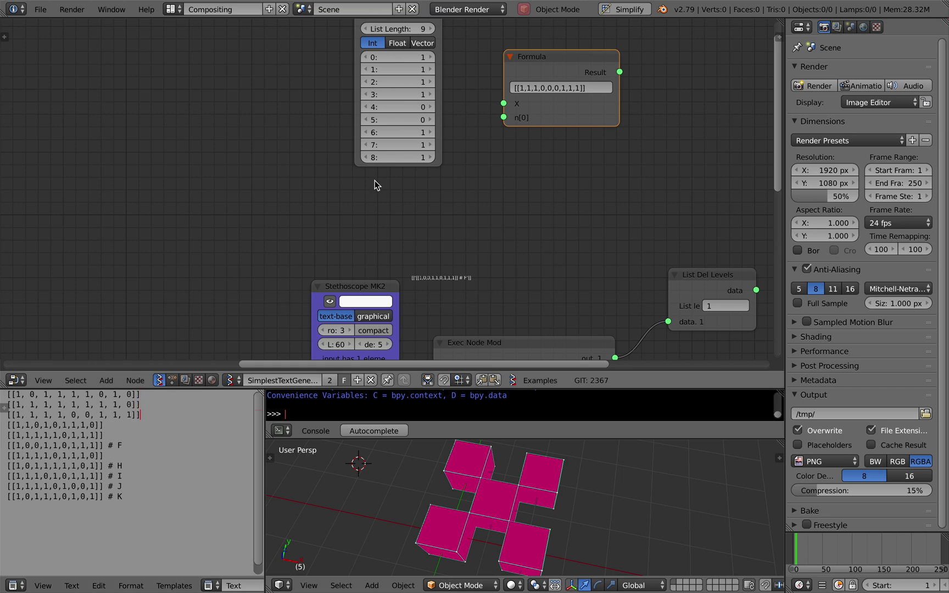
pyautogui.scroll(-8, 385, 179)
pyautogui.scroll(-1, 386, 179)
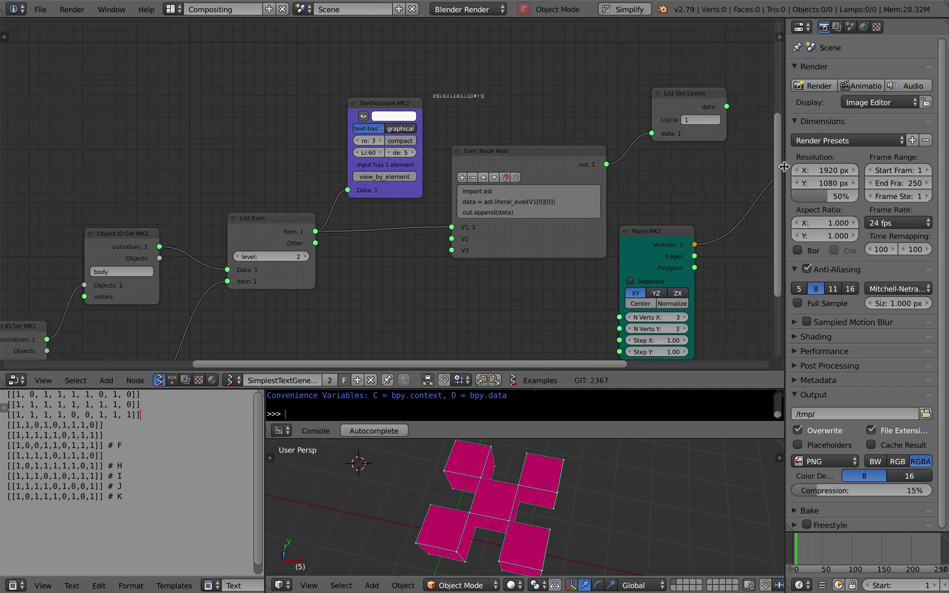
# Step: Widen the node editor, nudge the Object ID Selector up and place the lines[:] Object ID Set MK2 node closer to the Object ID Filter
pyautogui.moveTo(785, 167); pyautogui.dragTo(887, 167)
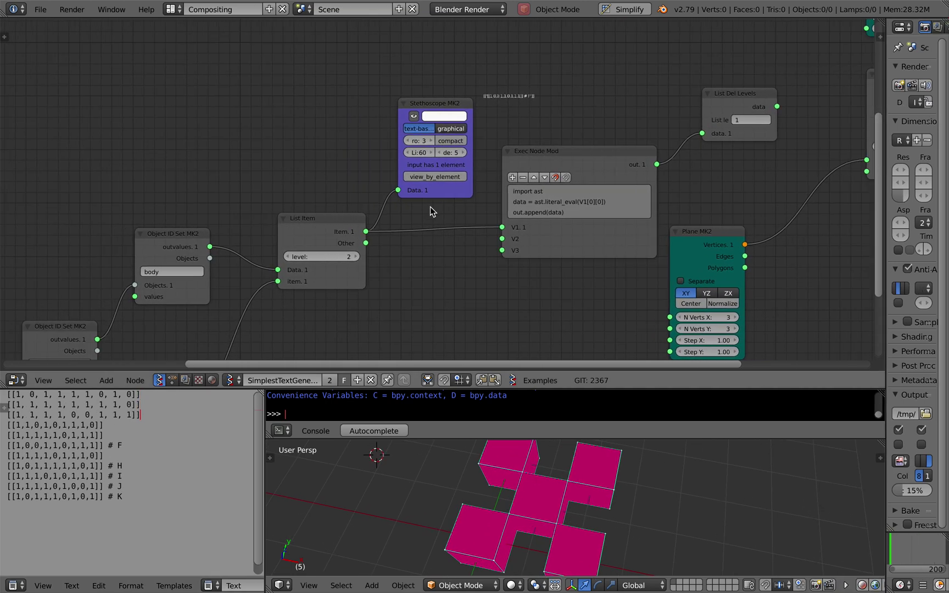
pyautogui.keyDown('shift'); pyautogui.scroll(-4, 430, 207); pyautogui.keyUp('shift')
pyautogui.hscroll(-8, 329, 193)
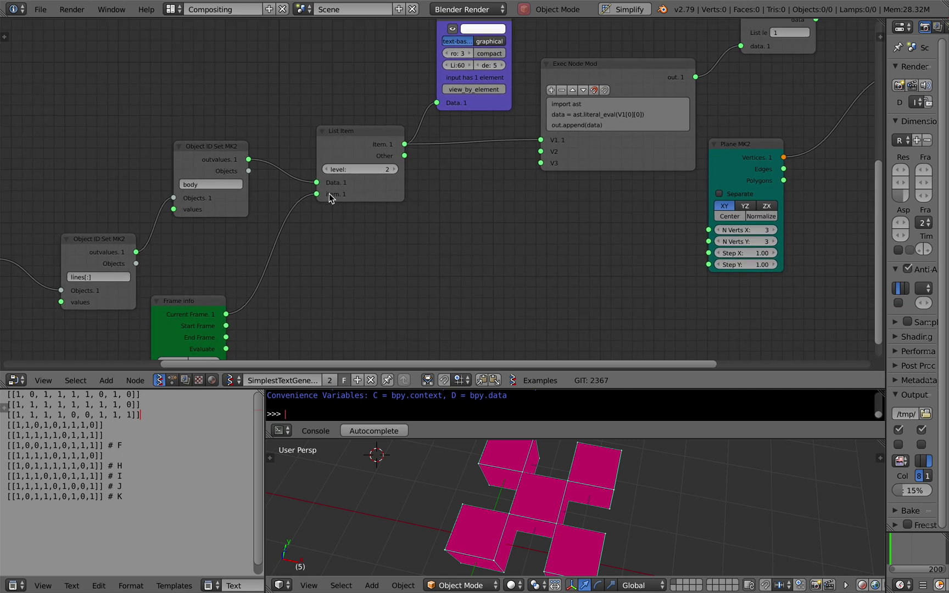
pyautogui.hscroll(-3, 235, 232)
pyautogui.keyDown('ctrl'); pyautogui.hscroll(-2, 236, 237); pyautogui.keyUp('ctrl')
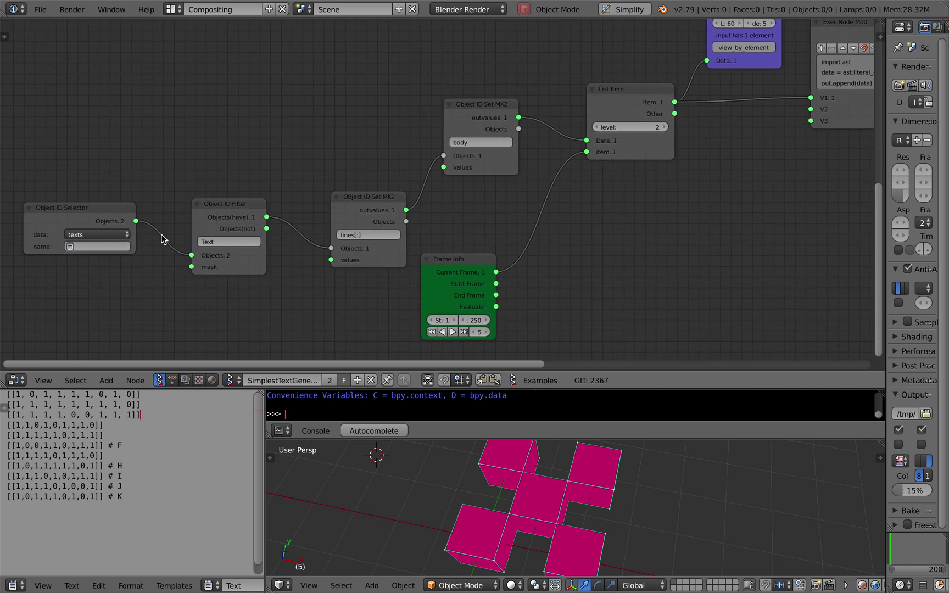
pyautogui.click(112, 214)
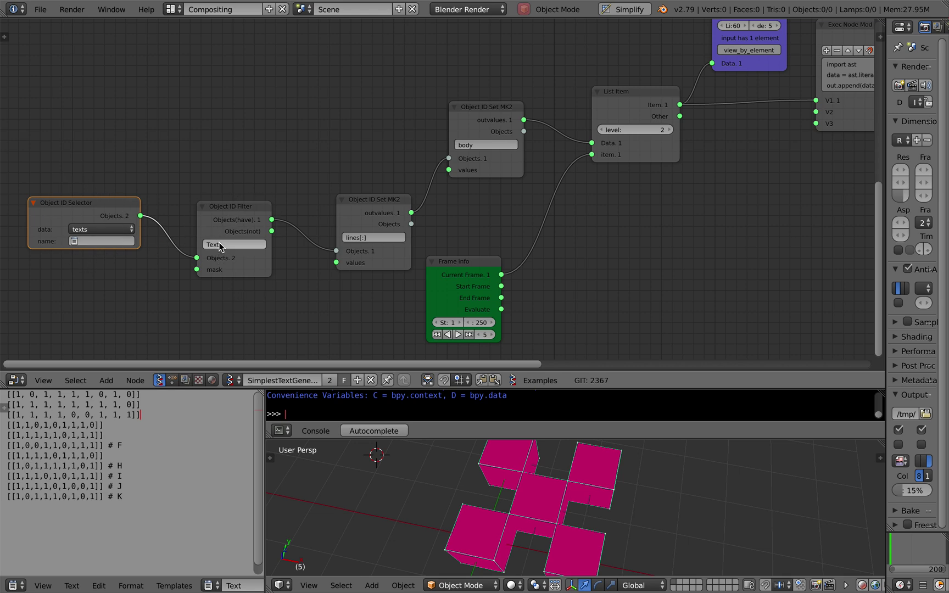
pyautogui.click(229, 221)
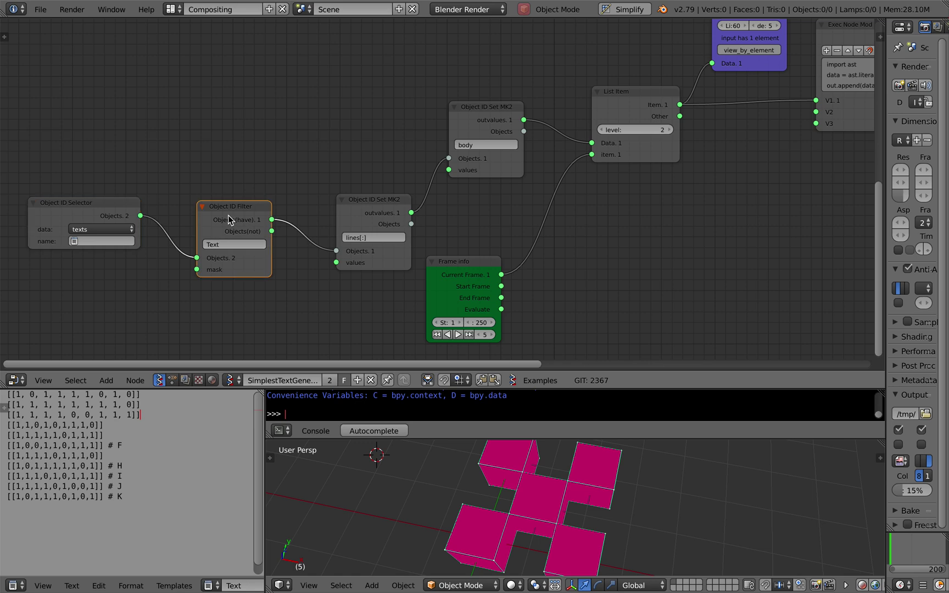
pyautogui.moveTo(363, 208); pyautogui.dragTo(329, 199)
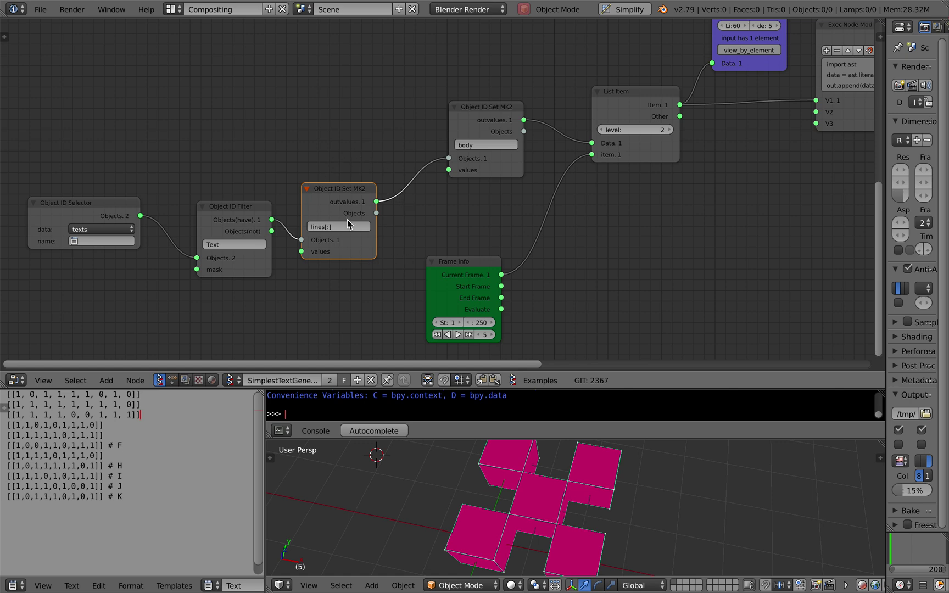
# Step: Pull the body Object ID Set MK2, Frame info and List Item nodes closer together, with Frame info below the body node
pyautogui.scroll(3, 345, 224)
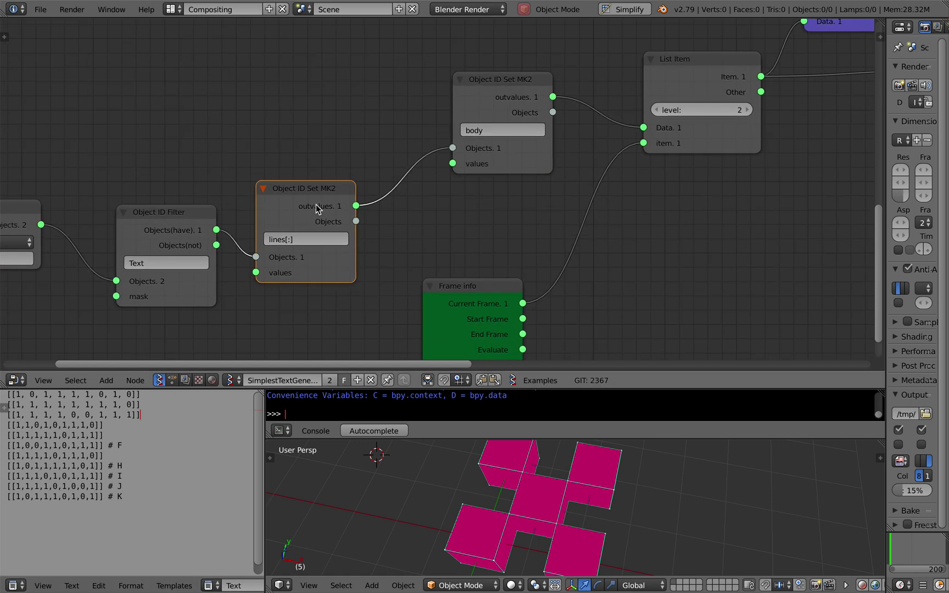
pyautogui.moveTo(478, 111); pyautogui.dragTo(462, 116)
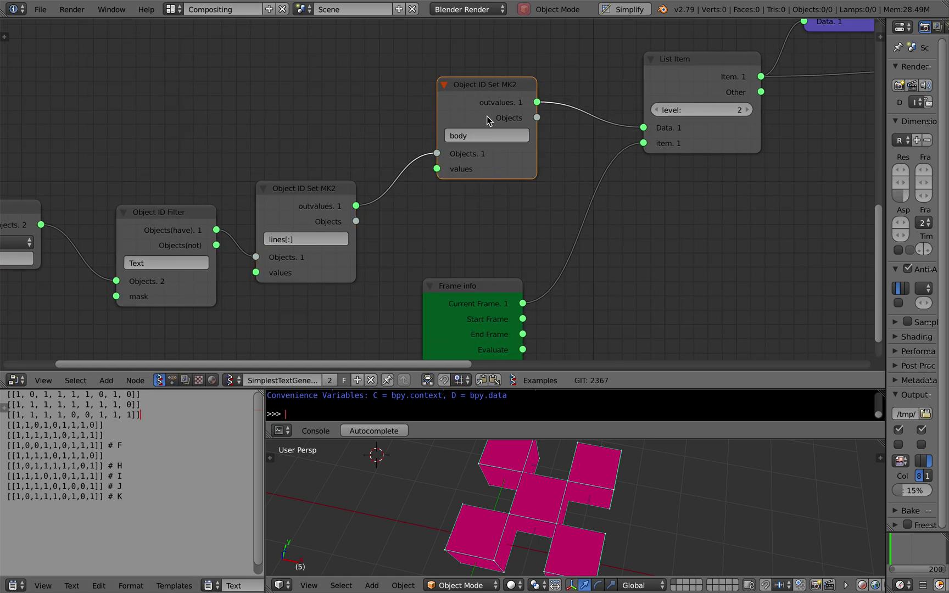
pyautogui.moveTo(486, 287); pyautogui.dragTo(523, 198)
pyautogui.moveTo(678, 91); pyautogui.dragTo(667, 91)
pyautogui.moveTo(742, 83); pyautogui.dragTo(669, 84, button='middle')
pyautogui.moveTo(597, 84); pyautogui.dragTo(603, 79)
# Step: Nudge the body Object ID Set MK2 node and highlight the first letter row, [[1, 0, 1, 1, 1, 1, 0, 1, 0]], in the text block
pyautogui.hscroll(2, 612, 59)
pyautogui.hscroll(10, 611, 59)
pyautogui.scroll(4, 611, 59)
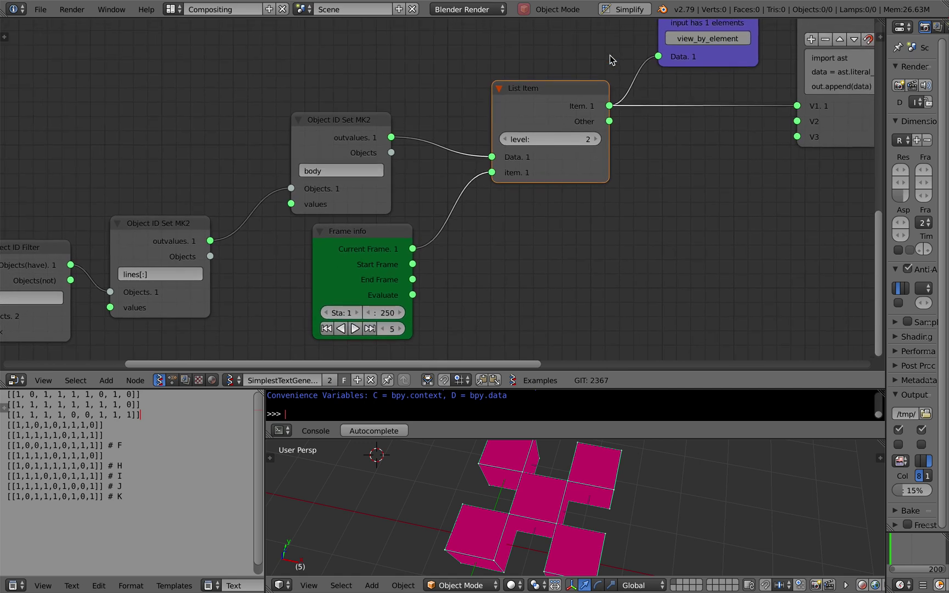
pyautogui.hscroll(1, 610, 55)
pyautogui.moveTo(109, 210); pyautogui.dragTo(114, 205)
pyautogui.moveTo(146, 394); pyautogui.dragTo(6, 394)
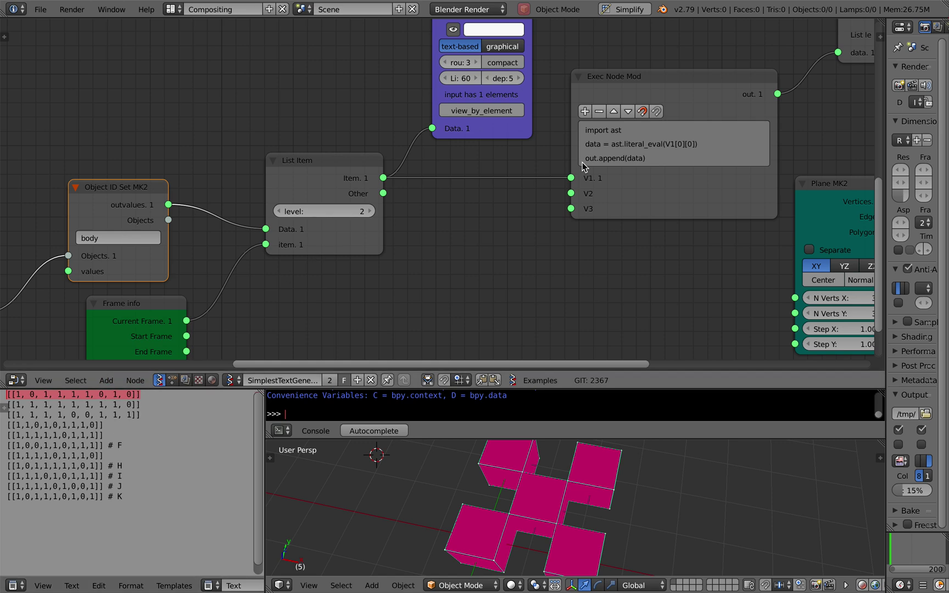
# Step: Move the Exec Node Mod closer to the Stethoscope MK2 and slightly lower
pyautogui.hscroll(4, 582, 163)
pyautogui.scroll(2, 583, 163)
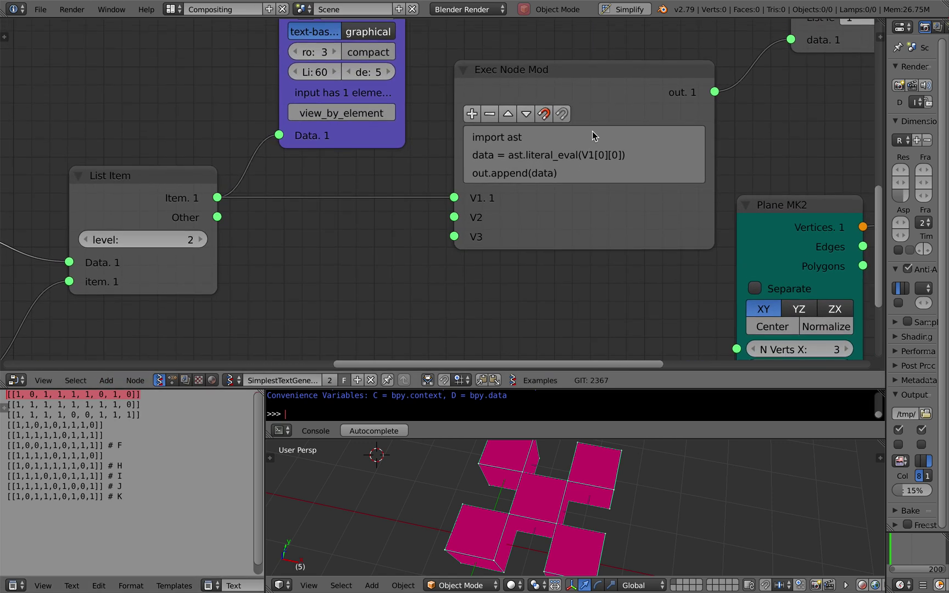
pyautogui.hscroll(2, 592, 131)
pyautogui.scroll(1, 593, 131)
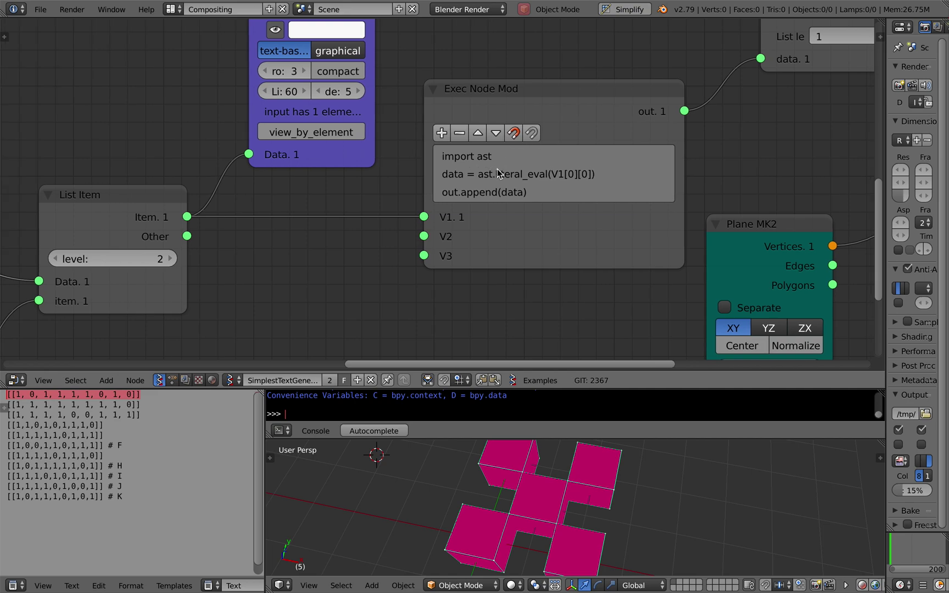
pyautogui.moveTo(513, 162); pyautogui.dragTo(420, 163, button='middle')
pyautogui.moveTo(486, 102); pyautogui.dragTo(456, 121)
# Step: Connect the List Del Levels data output to the mask input of the List Mask node
pyautogui.hscroll(10, 456, 122)
pyautogui.scroll(2, 456, 121)
pyautogui.scroll(2, 456, 121)
pyautogui.keyDown('ctrl'); pyautogui.scroll(-2, 455, 121); pyautogui.keyUp('ctrl')
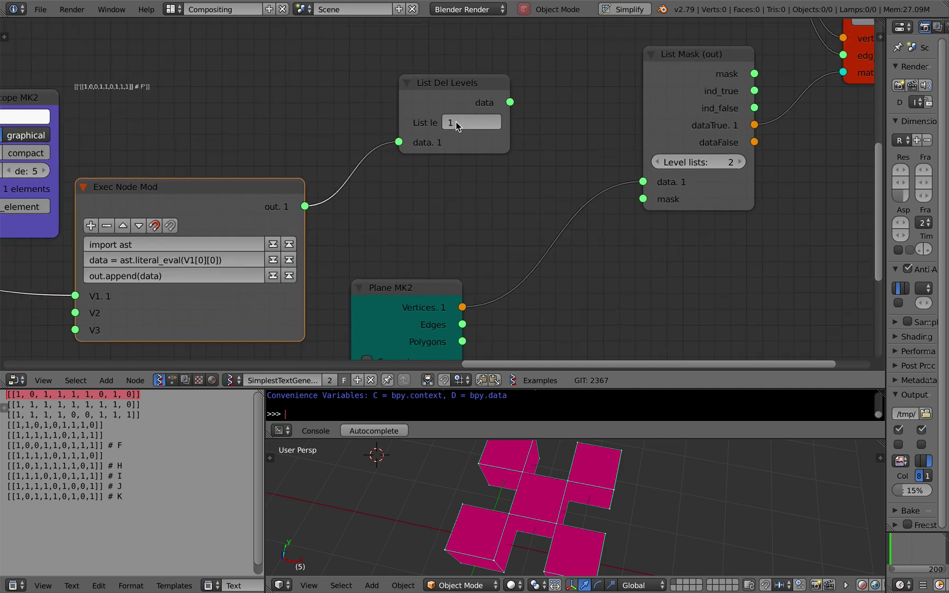
pyautogui.scroll(-3, 443, 158)
pyautogui.scroll(1, 442, 159)
pyautogui.hscroll(1, 442, 159)
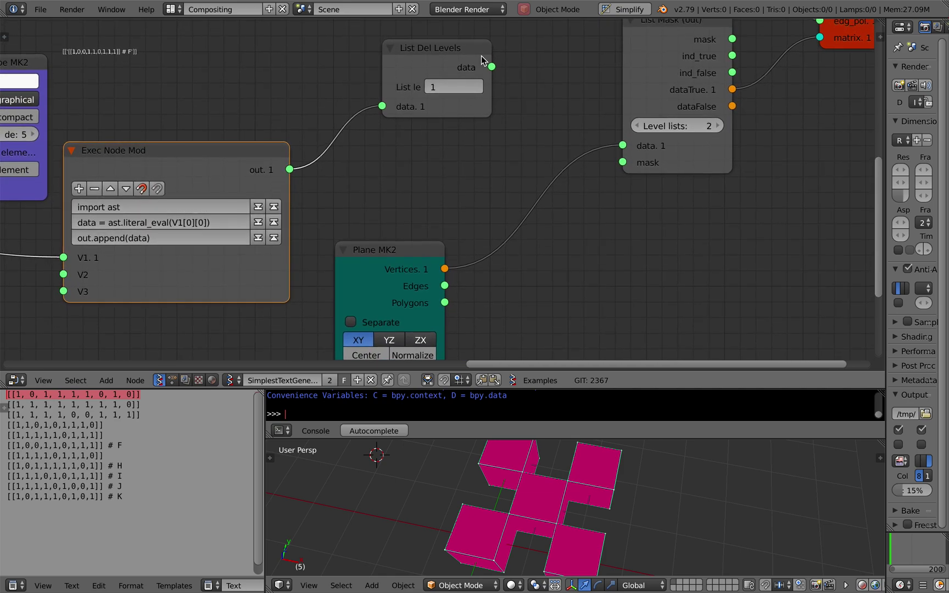
pyautogui.moveTo(492, 67); pyautogui.dragTo(623, 162)
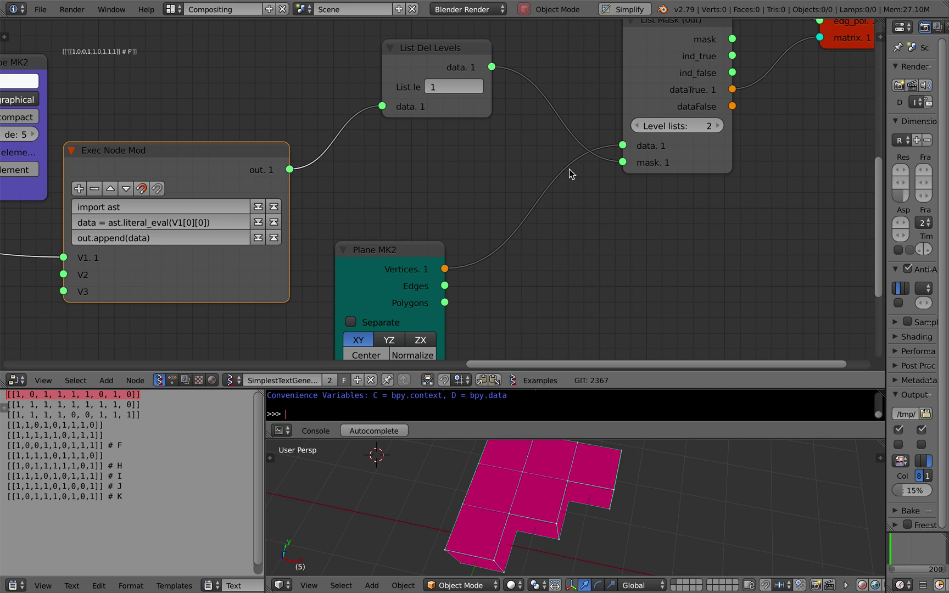
# Step: Place the Plane MK2 node directly beneath List Del Levels and move the List Mask node nearer to them
pyautogui.scroll(-3, 381, 266)
pyautogui.hscroll(-6, 381, 266)
pyautogui.moveTo(519, 209); pyautogui.dragTo(563, 138)
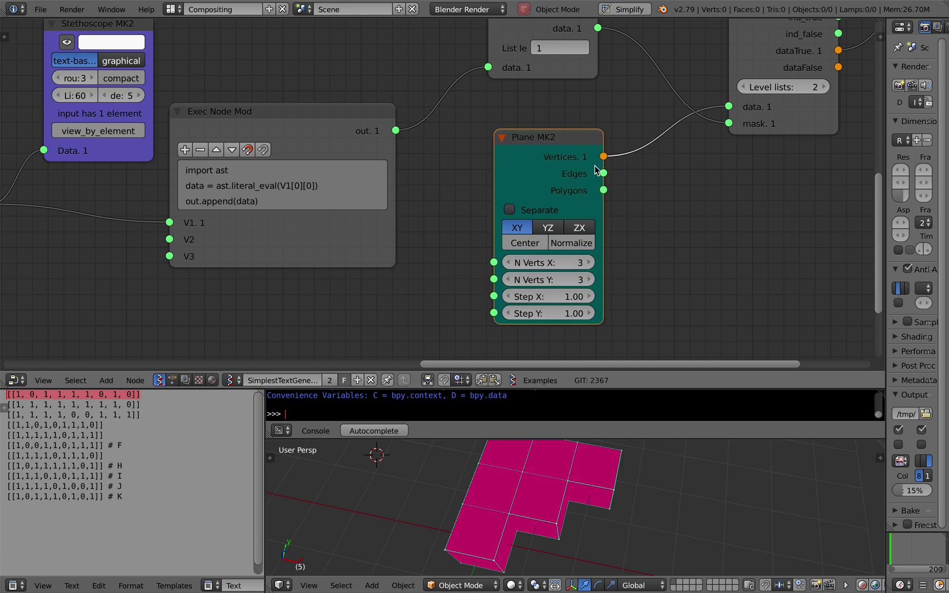
pyautogui.hscroll(4, 595, 166)
pyautogui.keyDown('ctrl'); pyautogui.hscroll(2, 596, 170); pyautogui.keyUp('ctrl')
pyautogui.scroll(-1, 596, 169)
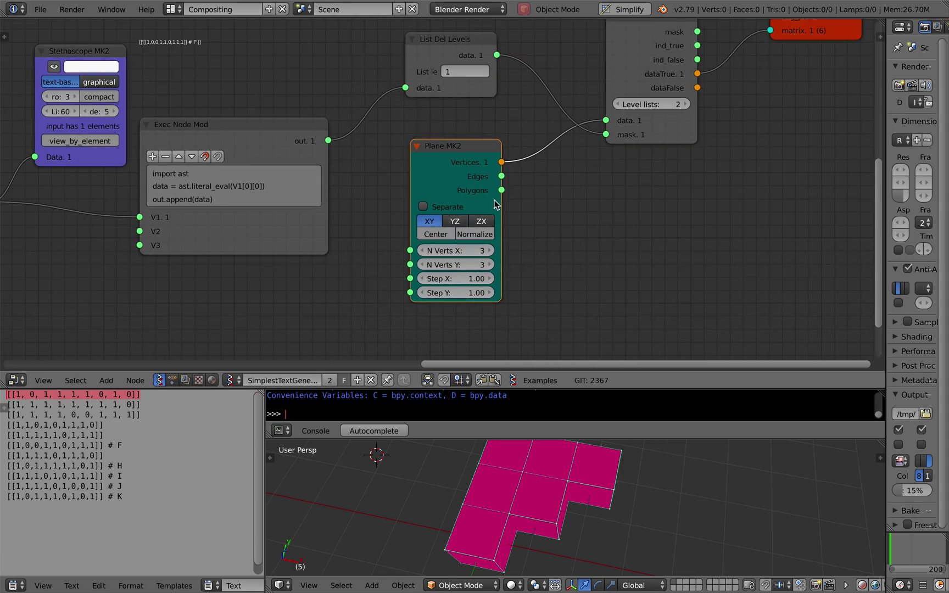
pyautogui.moveTo(487, 148); pyautogui.dragTo(491, 127)
pyautogui.scroll(2, 565, 122)
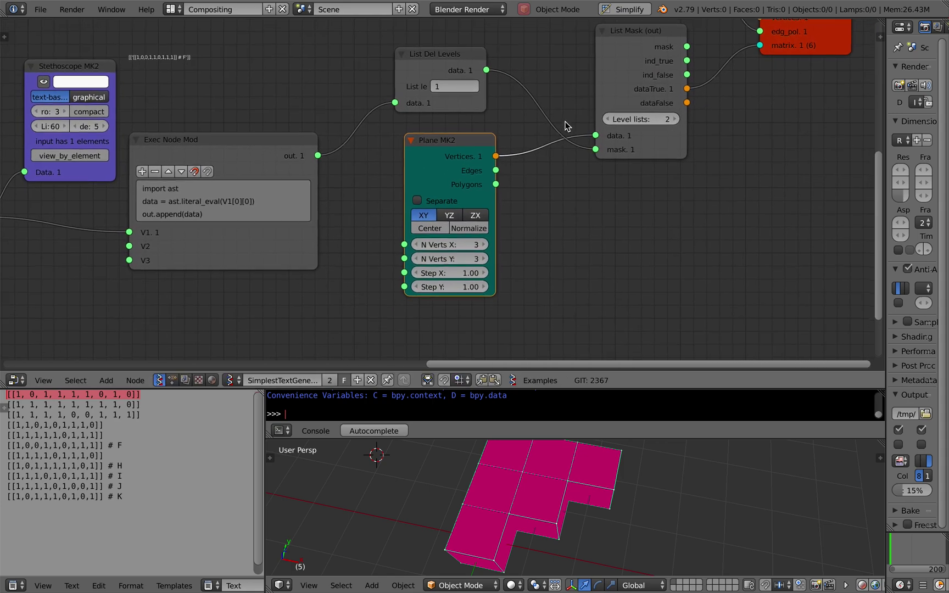
pyautogui.click(615, 78)
pyautogui.moveTo(615, 82); pyautogui.dragTo(598, 83)
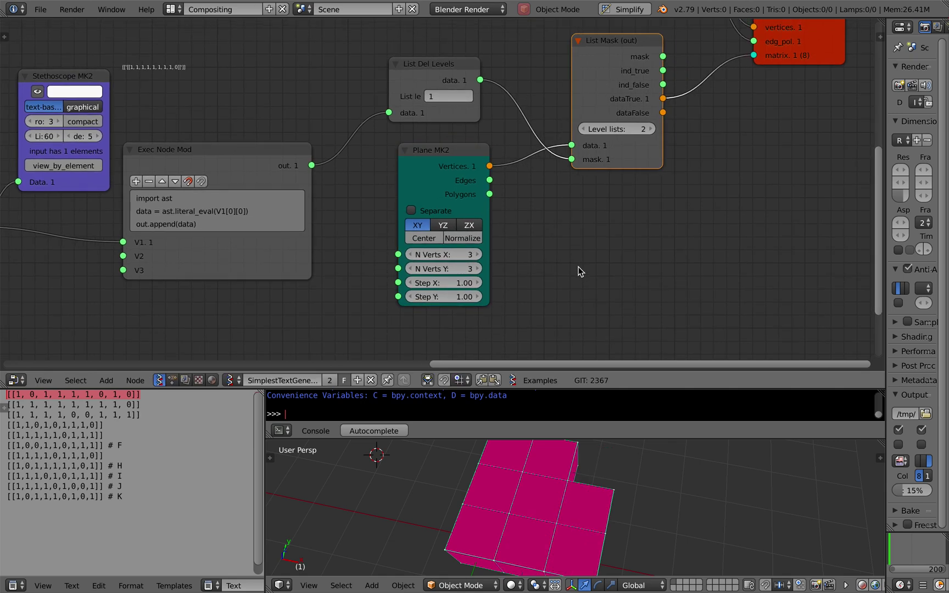
# Step: Enlarge the lower editors, merge the Python console area into the 3D view and orbit to a near-top view of the letter
pyautogui.moveTo(618, 387); pyautogui.dragTo(614, 305)
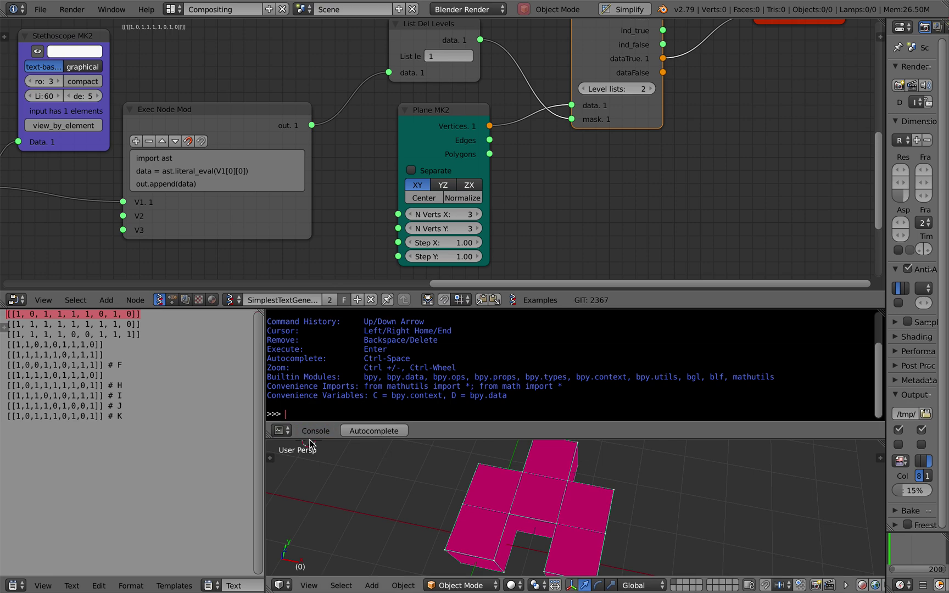
pyautogui.moveTo(309, 438); pyautogui.dragTo(339, 364)
pyautogui.click(448, 413)
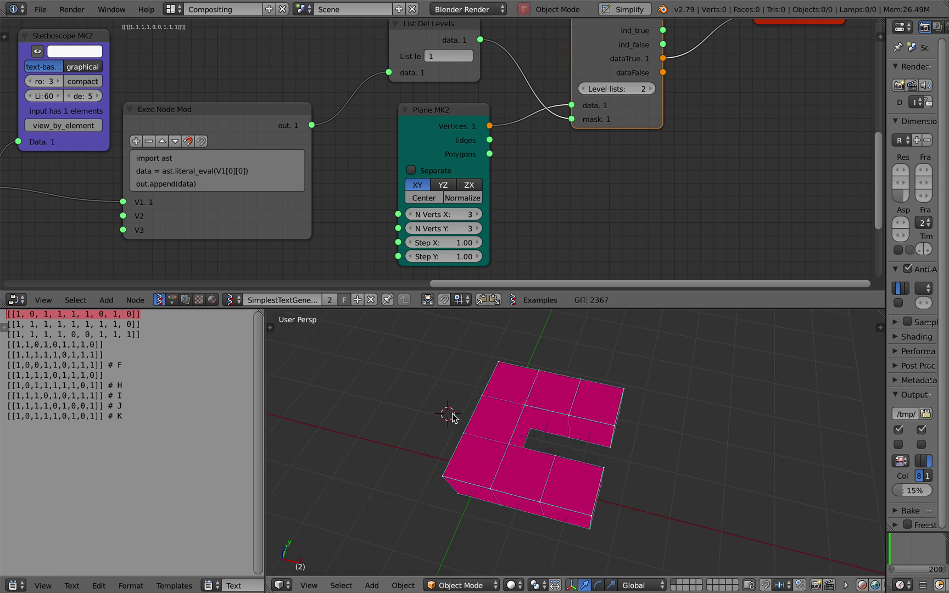
pyautogui.moveTo(677, 369); pyautogui.dragTo(632, 389, button='middle')
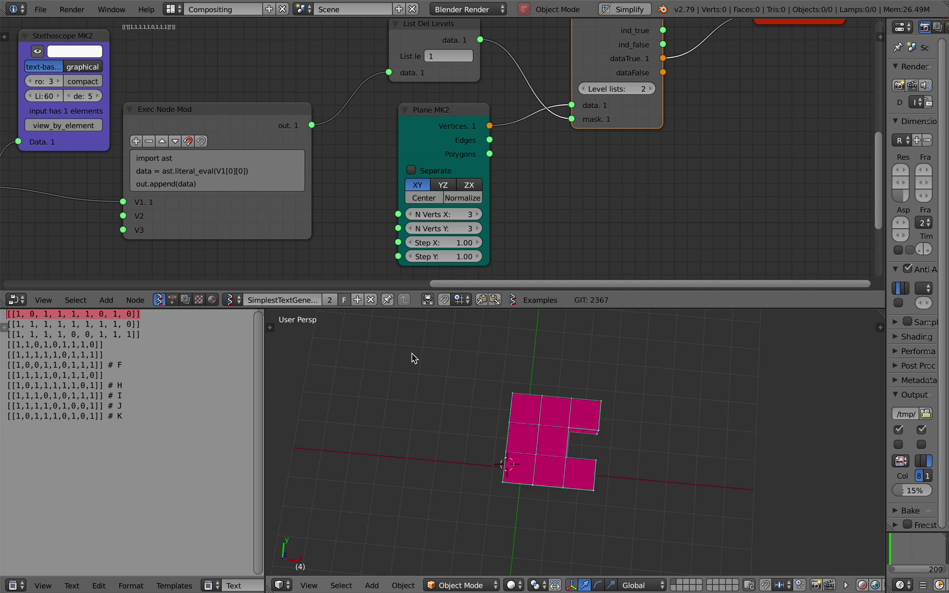
# Step: Narrow the text editor to give the 3D view more width and place the 3D cursor beside the letter
pyautogui.click(150, 374)
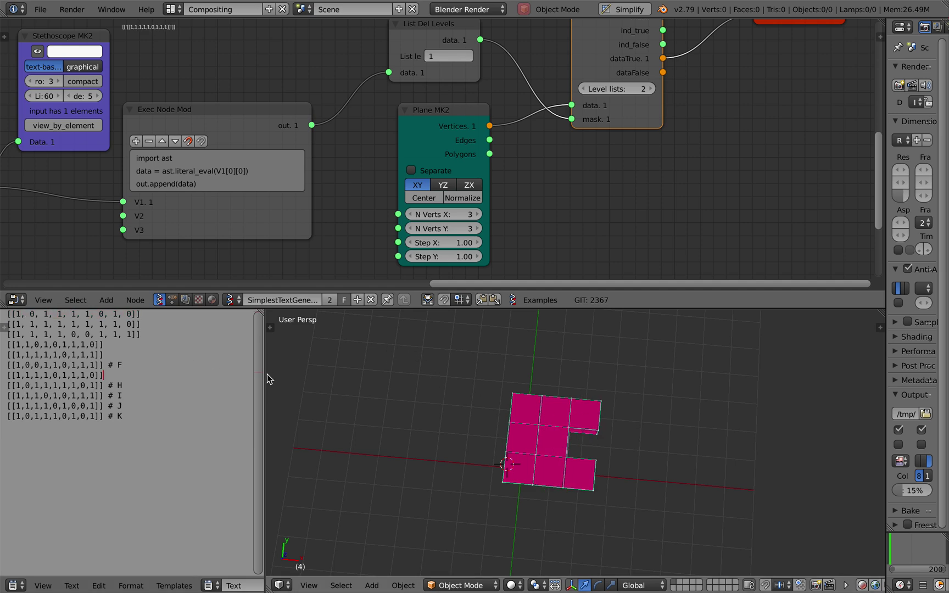
pyautogui.moveTo(265, 376); pyautogui.dragTo(237, 376)
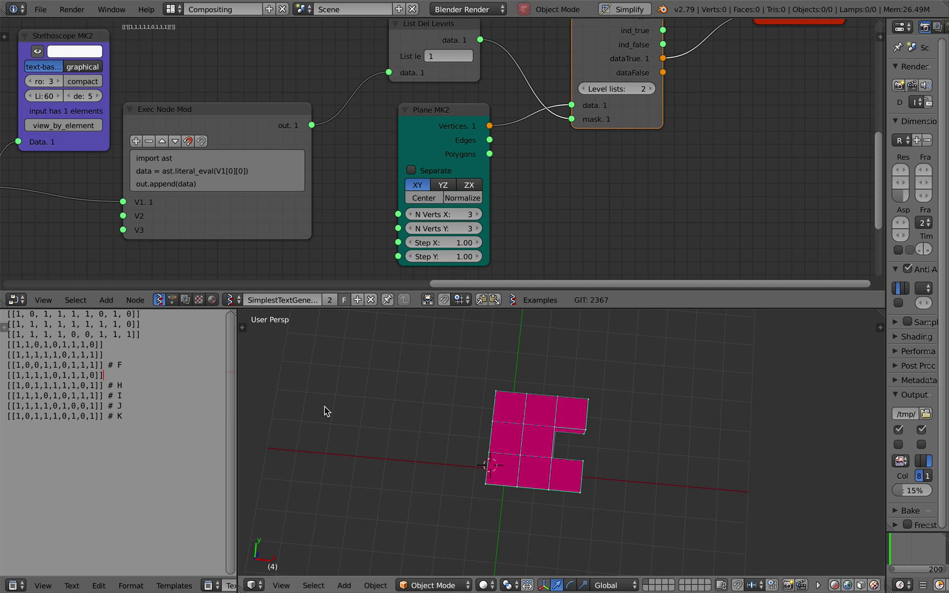
pyautogui.click(429, 425)
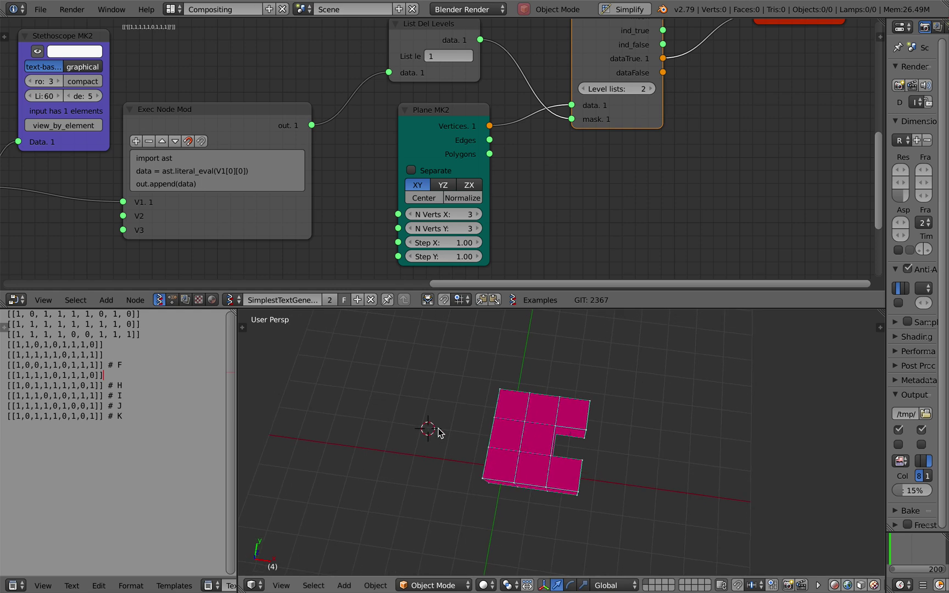
pyautogui.click(404, 457)
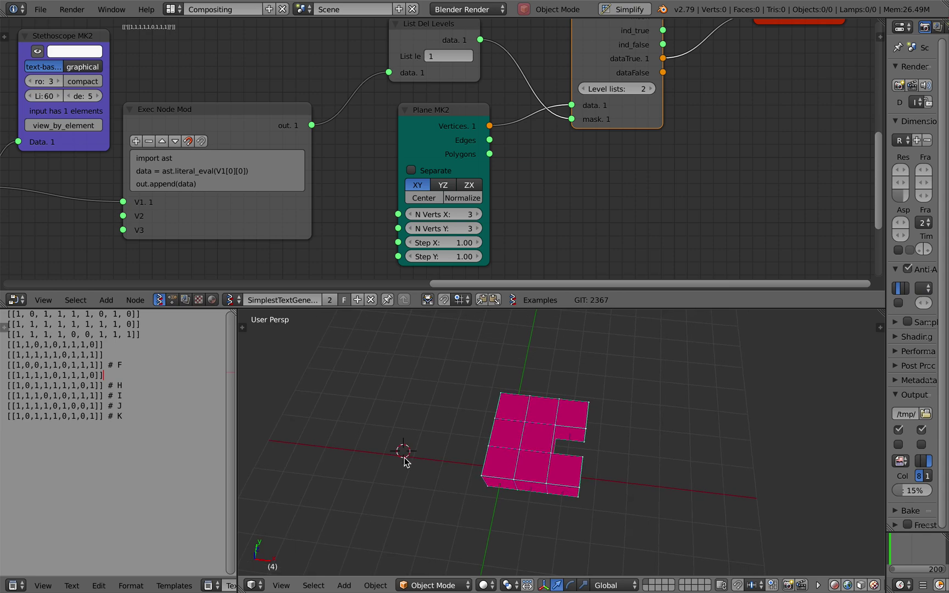
# Step: Check the letter L in the 3x3 typeface image and add the row [[1,1,1,1,0,0,1,0,0]] # L to the text block
pyautogui.hotkey('ctrl', 'Left')
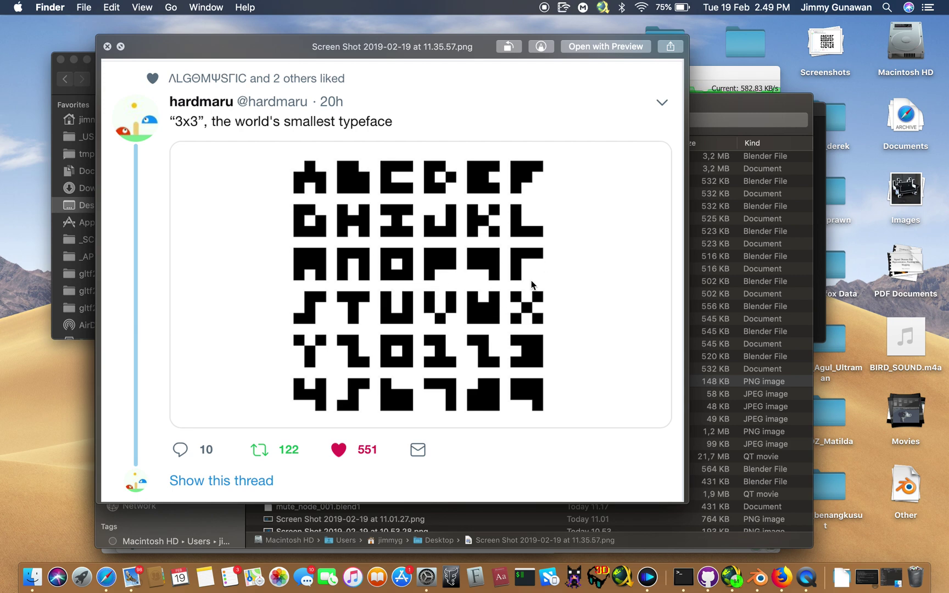
pyautogui.hotkey('ctrl', 'Right')
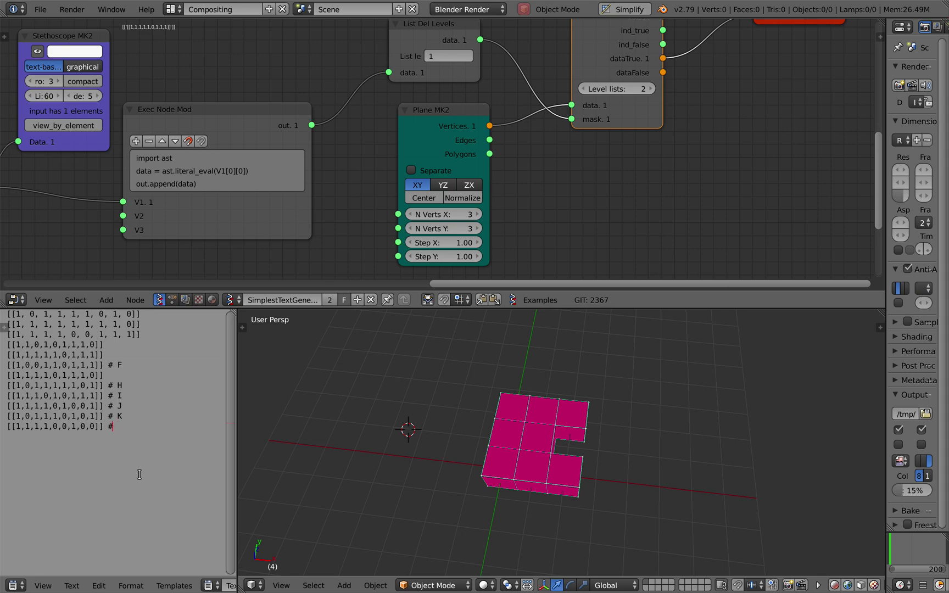
pyautogui.hotkey('alt', 's')
pyautogui.click(137, 429)
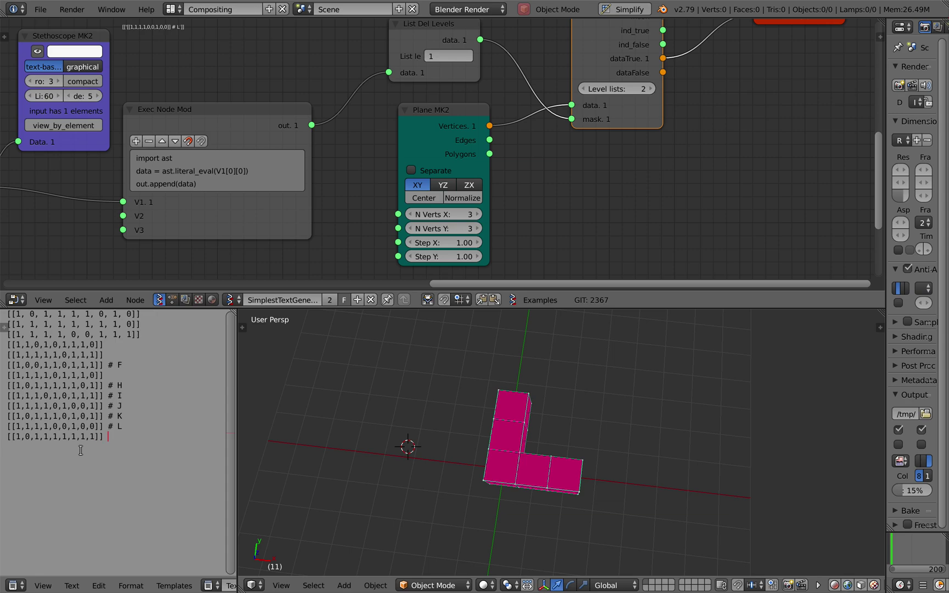
# Step: Add the row [[1,0,1,1,1,1,1,1,1]] # M to the text block, save the file and advance to frame 12
pyautogui.hotkey('ctrl', 's')
pyautogui.press('Return')
pyautogui.click(382, 391)
pyautogui.press('Right')
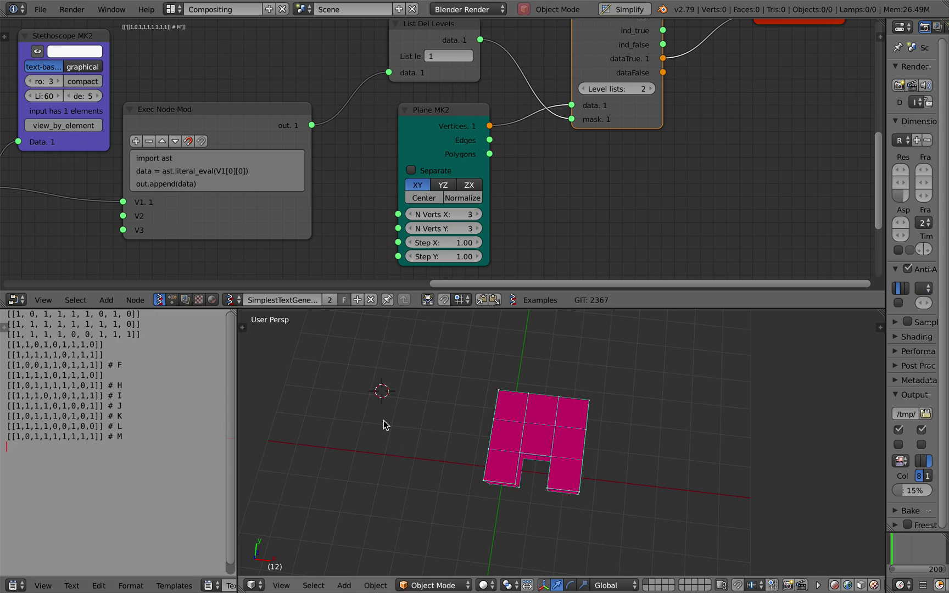
pyautogui.hotkey('ctrl', 's')
pyautogui.press('Return')
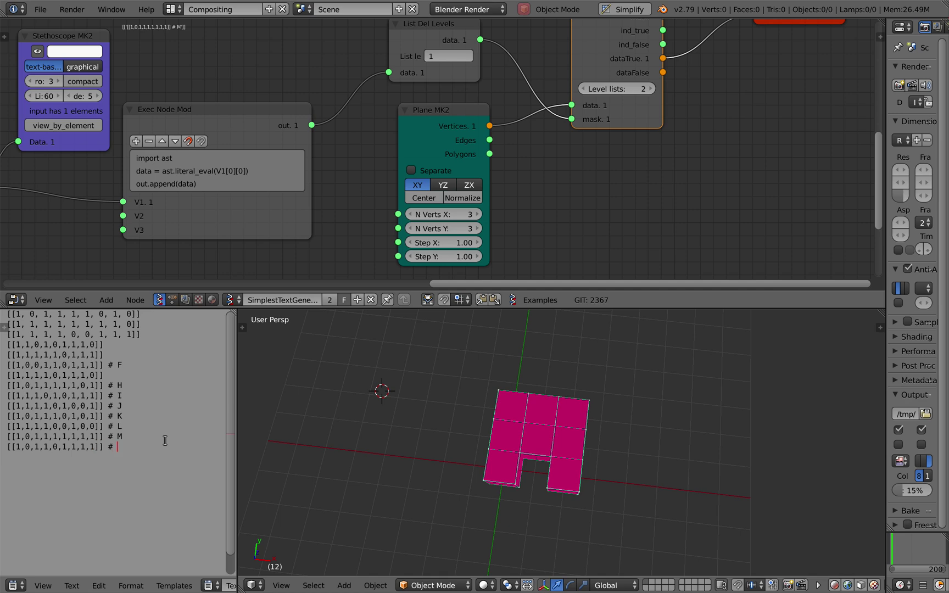
# Step: Complete the row [[1,0,1,1,0,1,1,1,1]] # N in the text block, save the file and advance to frame 13
pyautogui.press('Return')
pyautogui.press('Return')
pyautogui.hotkey('ctrl', 's')
pyautogui.click(166, 441)
pyautogui.click(363, 384)
pyautogui.press('Right')
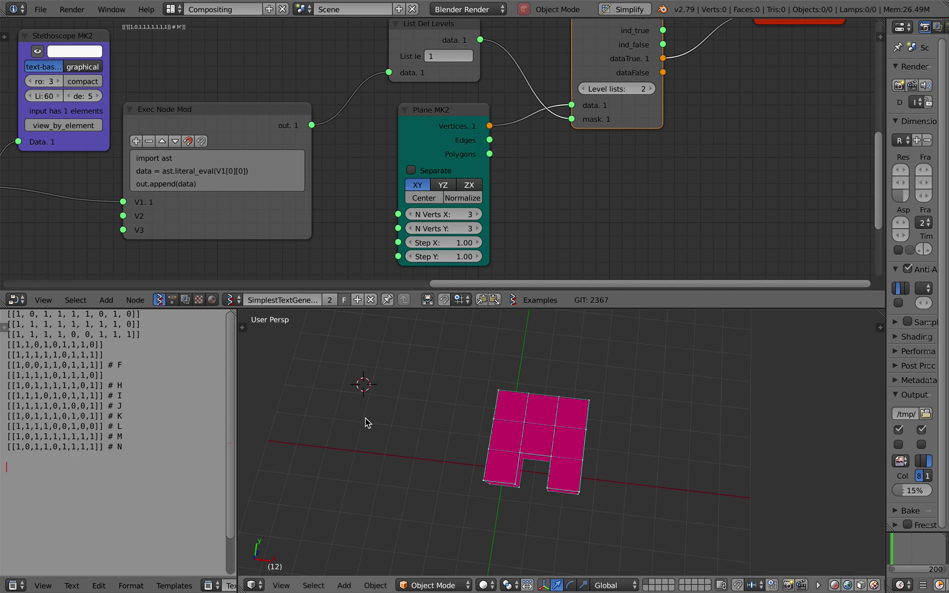
# Step: Switch to the desktop to check the 3x3 typeface image and return to Blender
pyautogui.hotkey('ctrl', 'Left')
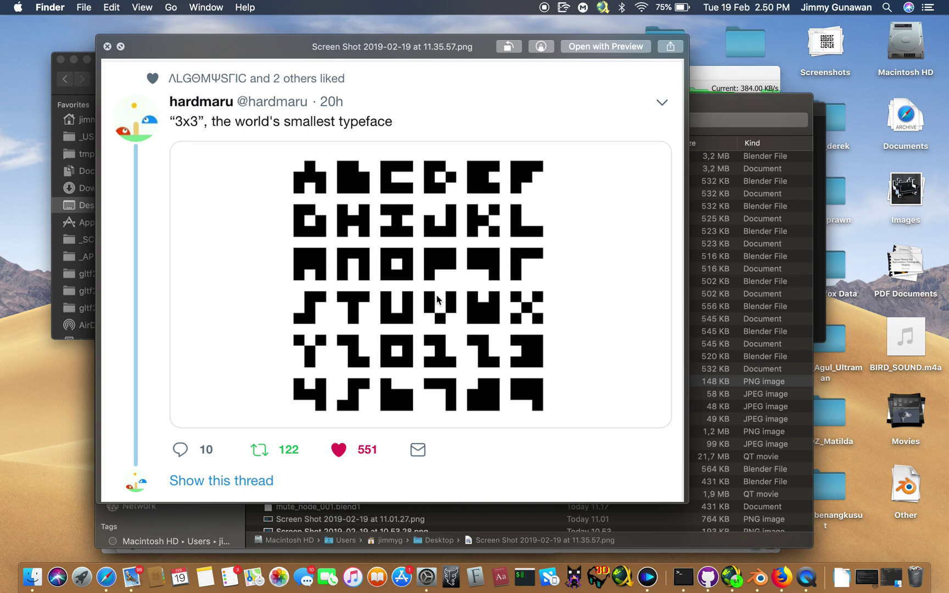
pyautogui.hotkey('ctrl', 'Right')
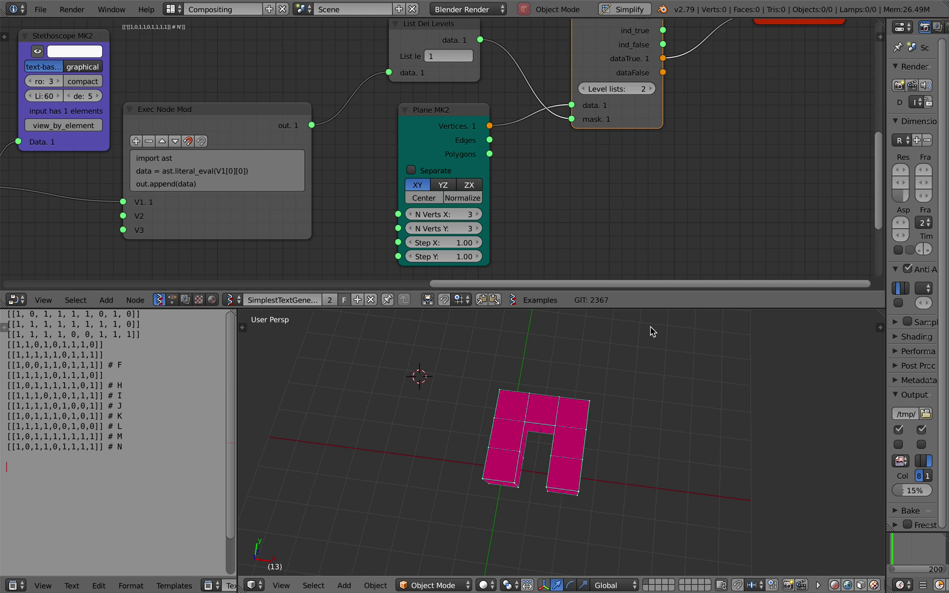
# Step: Split the 3D view, make the upper strip a text editor and write SVERCHOK =>> ASCII CODE ==> in a new text block
pyautogui.moveTo(879, 324); pyautogui.dragTo(879, 347)
pyautogui.click(254, 353)
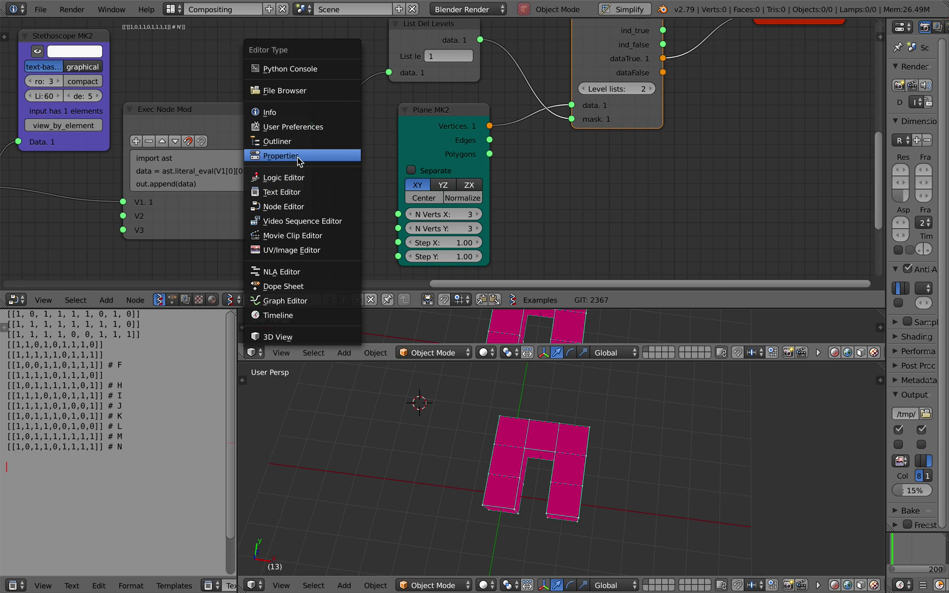
pyautogui.click(282, 192)
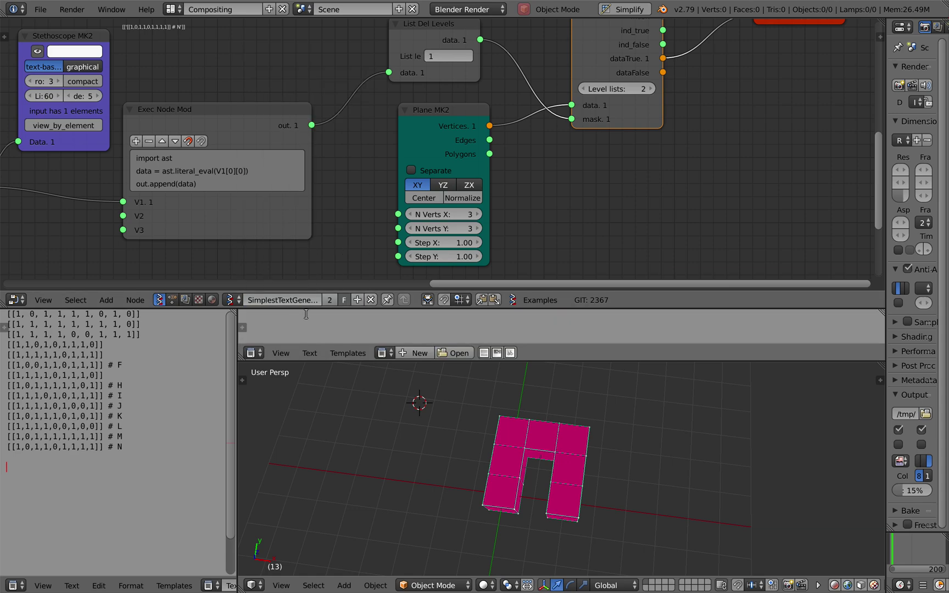
pyautogui.click(413, 352)
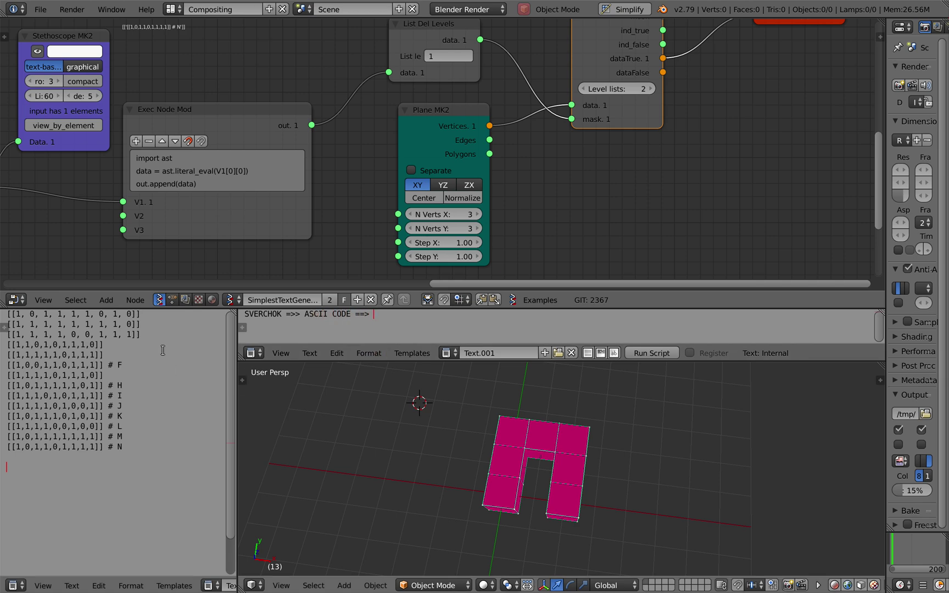
# Step: Examine the cube letter N from a lower angle in the 3D view, and view the whole node tree
pyautogui.click(110, 482)
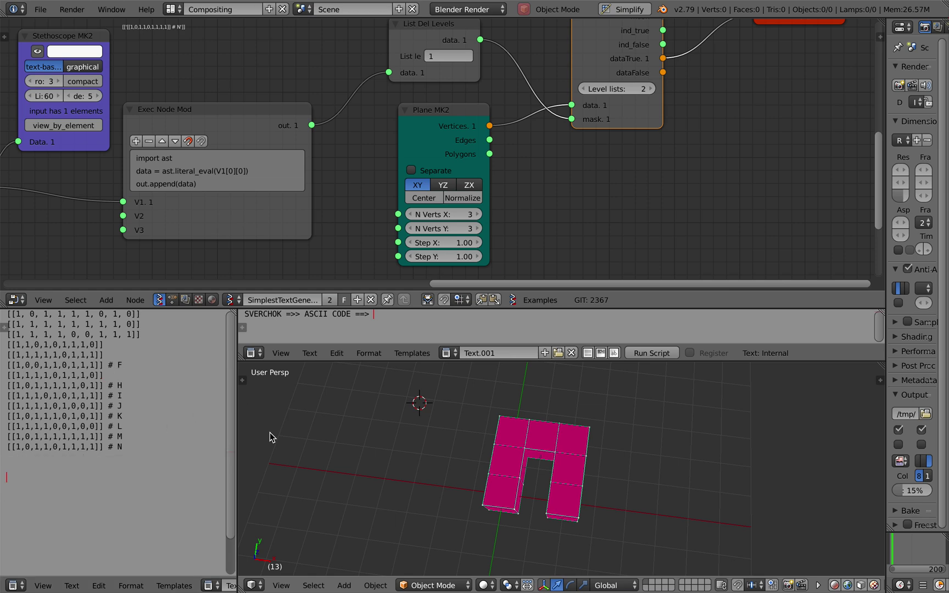
pyautogui.hscroll(2, 358, 464)
pyautogui.hscroll(1, 358, 464)
pyautogui.scroll(3, 358, 463)
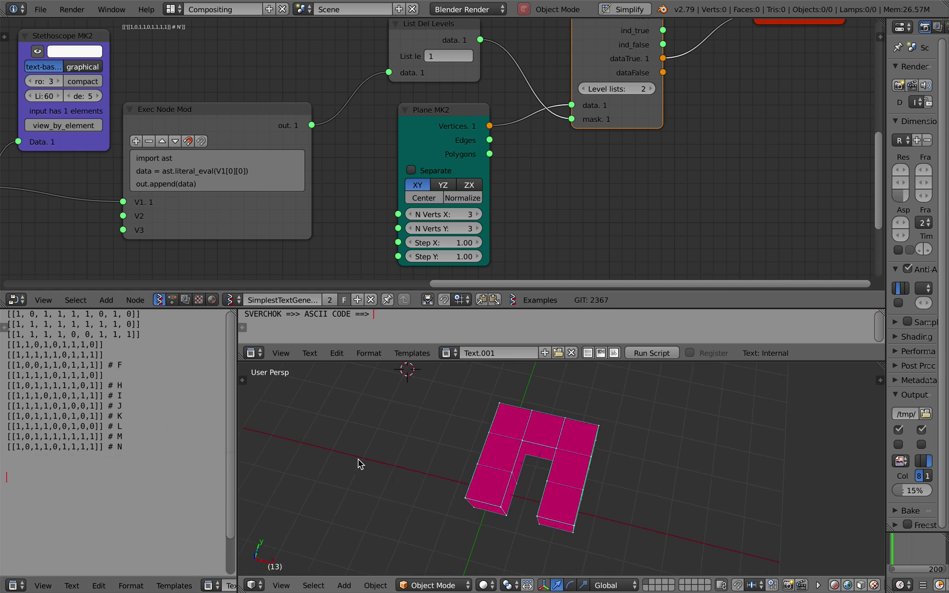
pyautogui.scroll(-3, 358, 464)
pyautogui.press('Home')
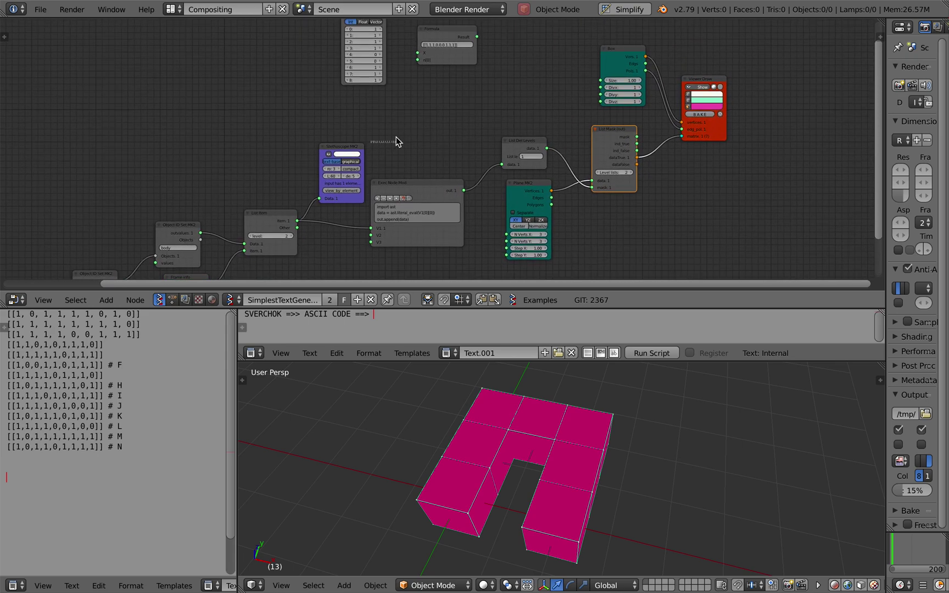
pyautogui.scroll(-5, 421, 169)
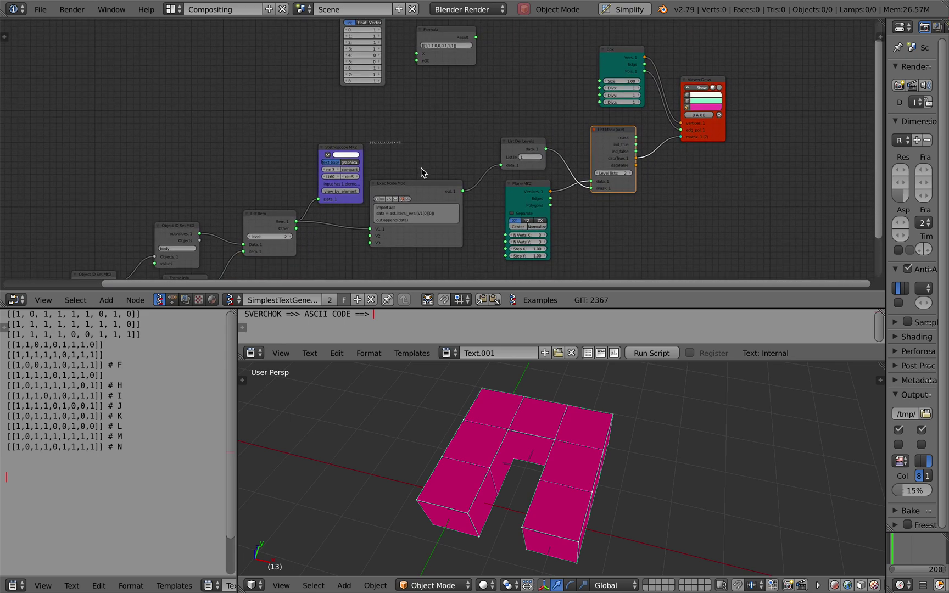
# Step: Switch to the desktop and reposition and enlarge the preview of the 3x3 typeface image for a closer look
pyautogui.hotkey('ctrl', 'Left')
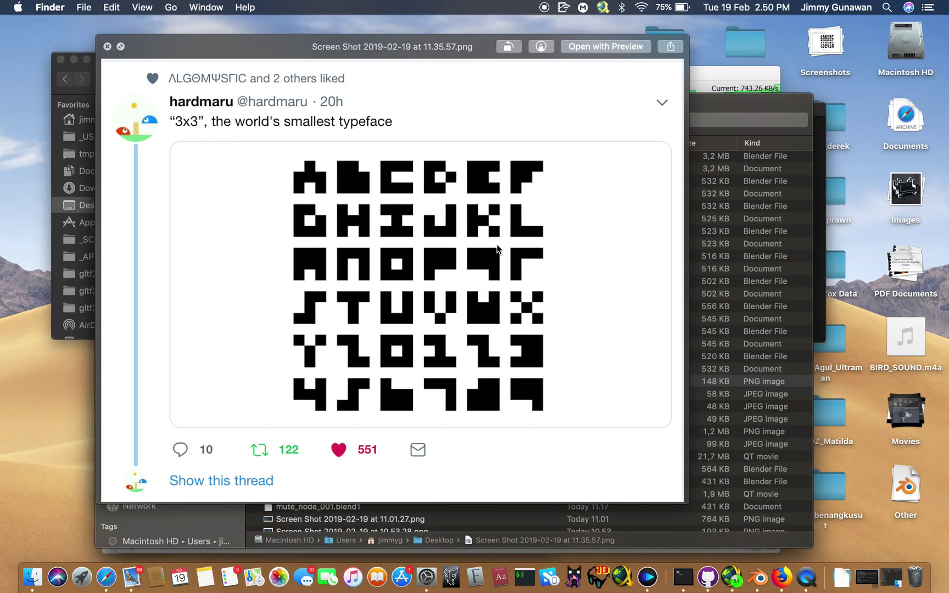
pyautogui.moveTo(470, 51); pyautogui.dragTo(438, 49)
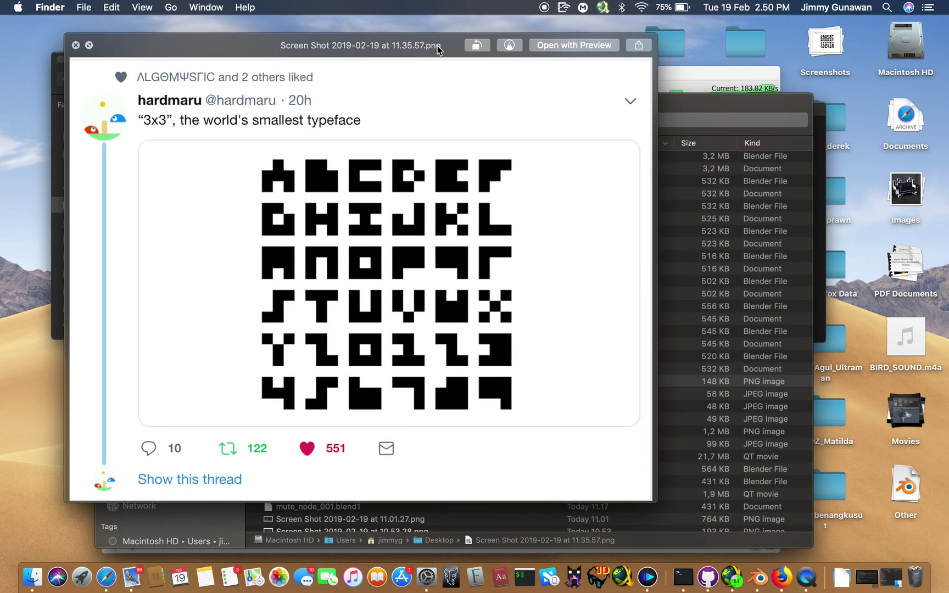
pyautogui.moveTo(653, 503); pyautogui.dragTo(774, 536)
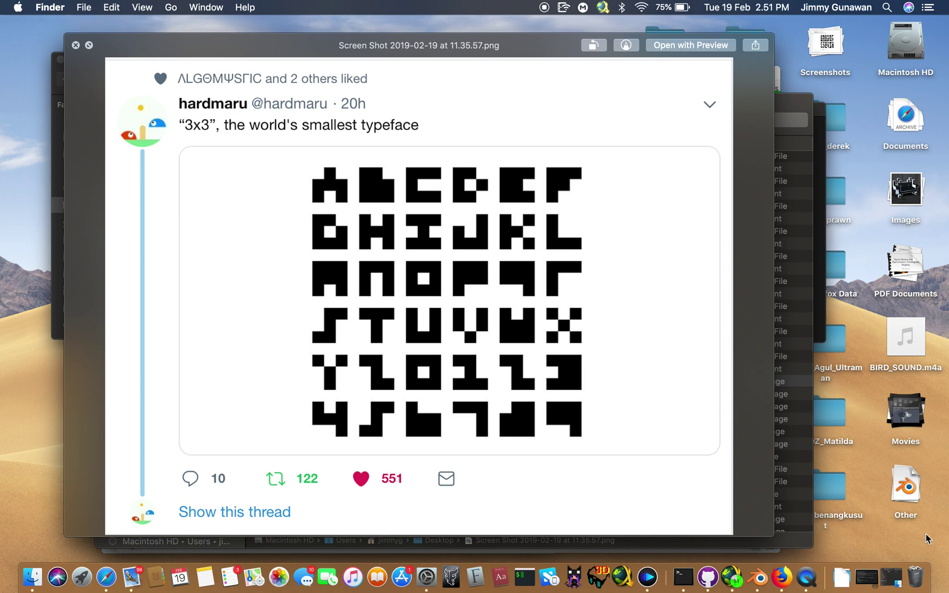
# Step: Close the file preview and the Trash window so the Desktop folder window is in front
pyautogui.click(912, 548)
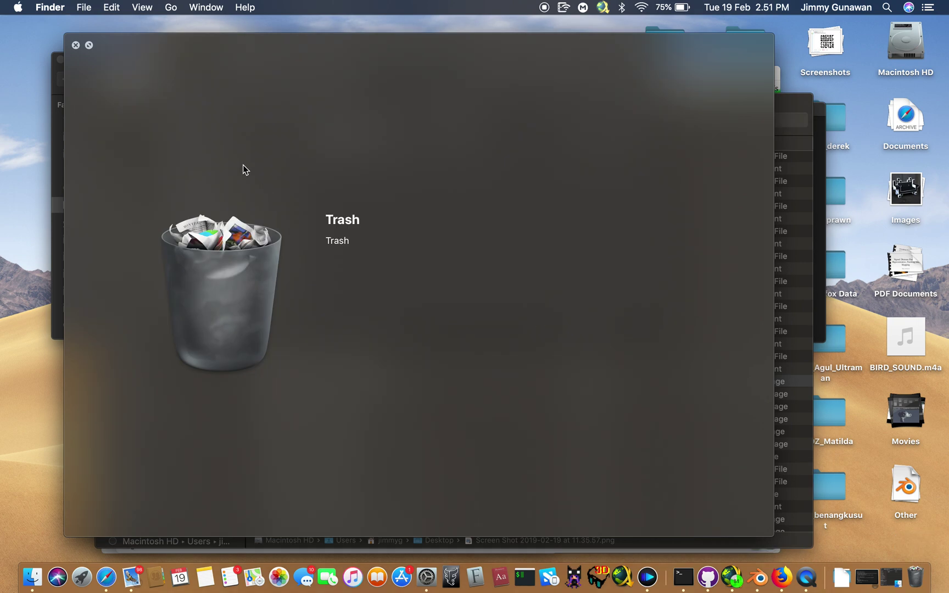
pyautogui.click(77, 46)
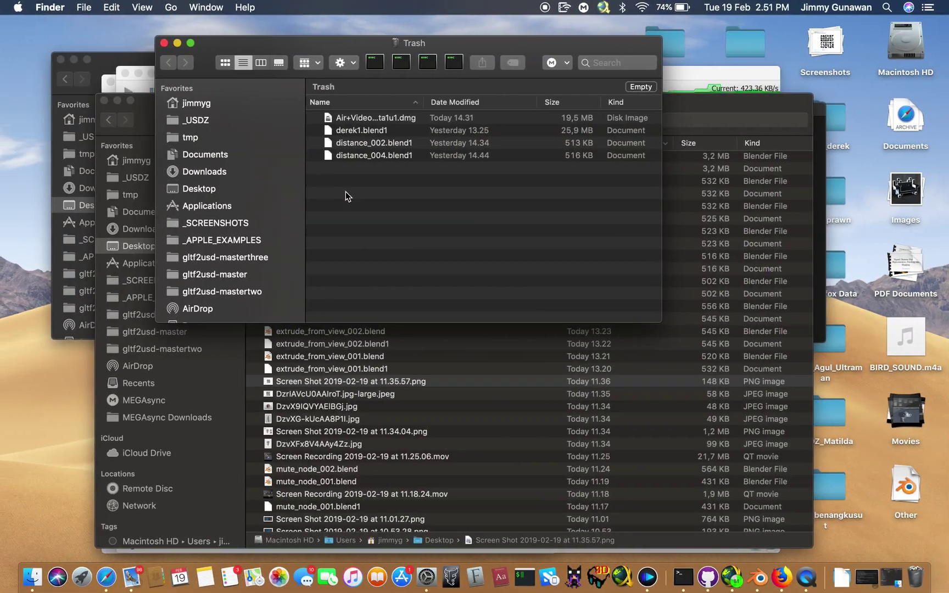
pyautogui.click(163, 43)
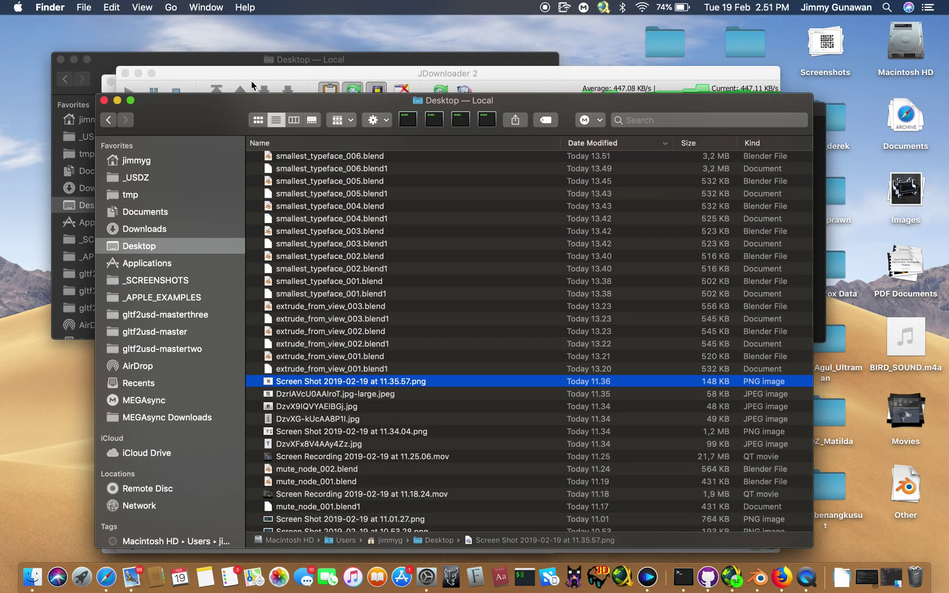